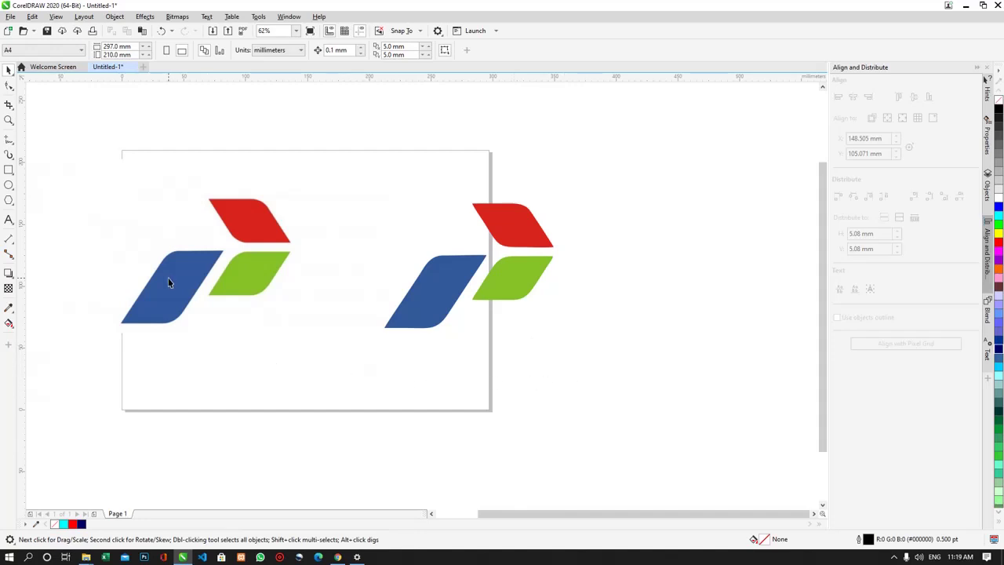
Compare the edges of the two red, blue and green logo copies at high magnification.
scroll(168, 283, up, 3)
scroll(220, 265, down, 2)
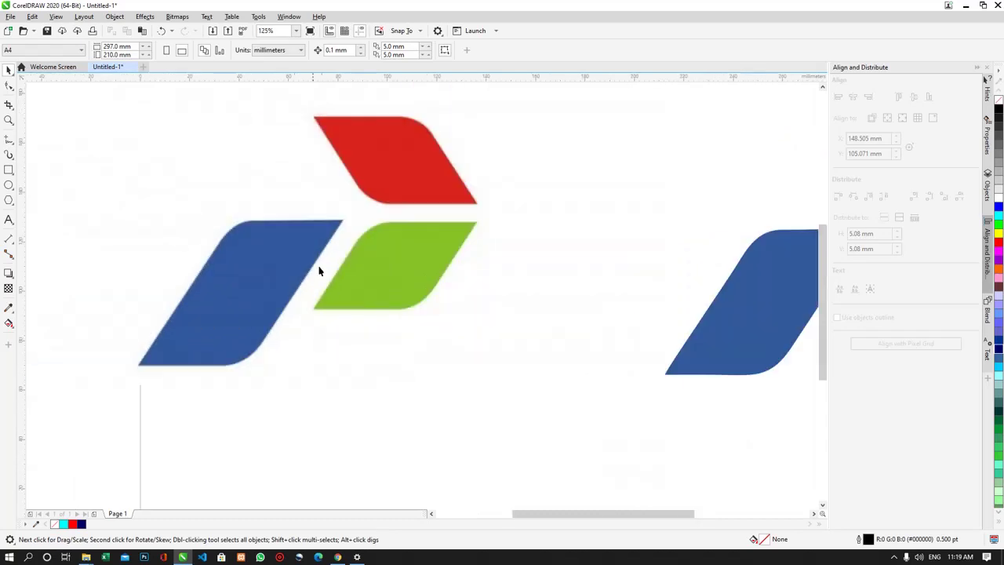
scroll(319, 269, up, 4)
scroll(244, 227, down, 3)
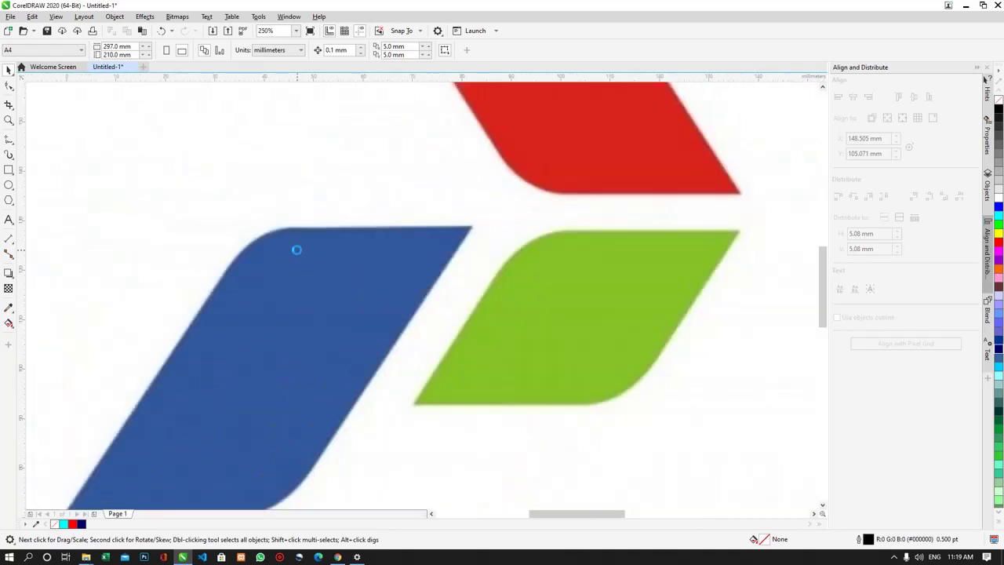
scroll(291, 228, down, 2)
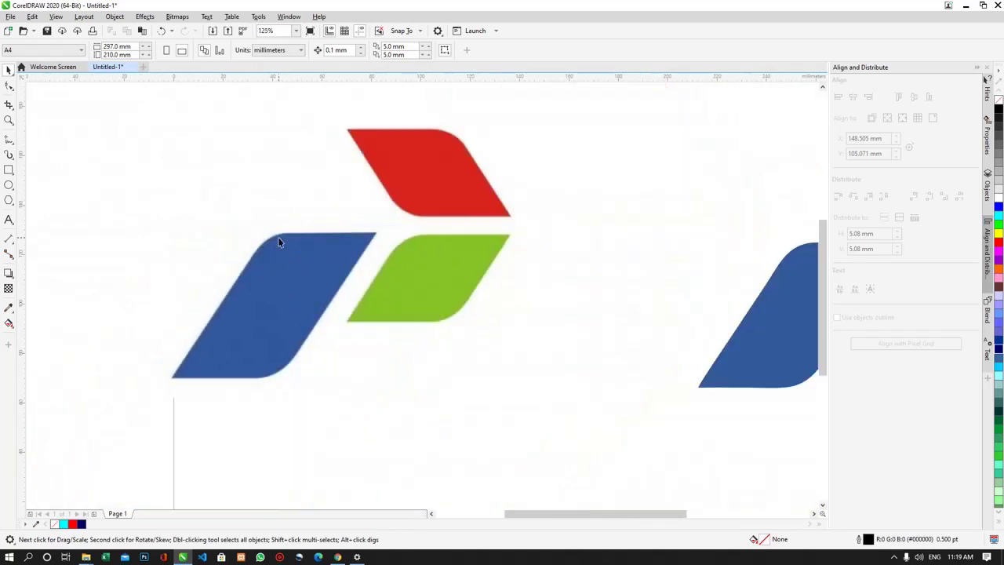
scroll(216, 267, down, 2)
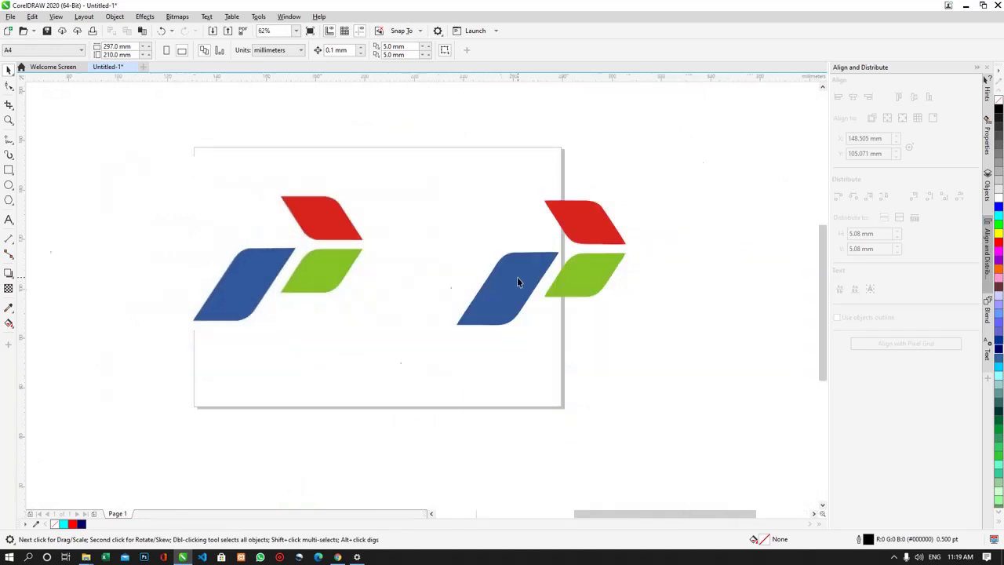
scroll(517, 277, up, 2)
scroll(580, 303, down, 2)
scroll(307, 208, up, 8)
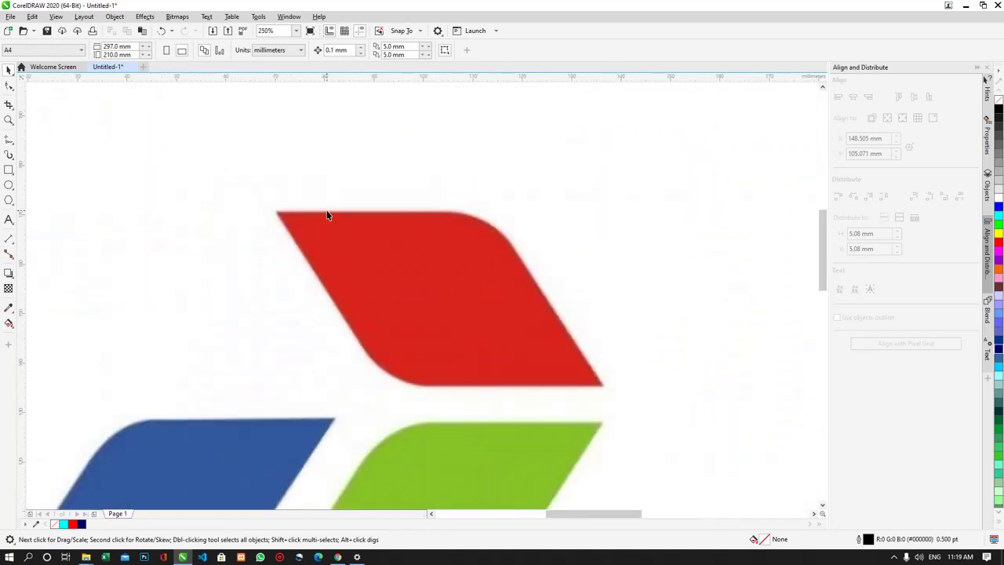
scroll(323, 216, up, 2)
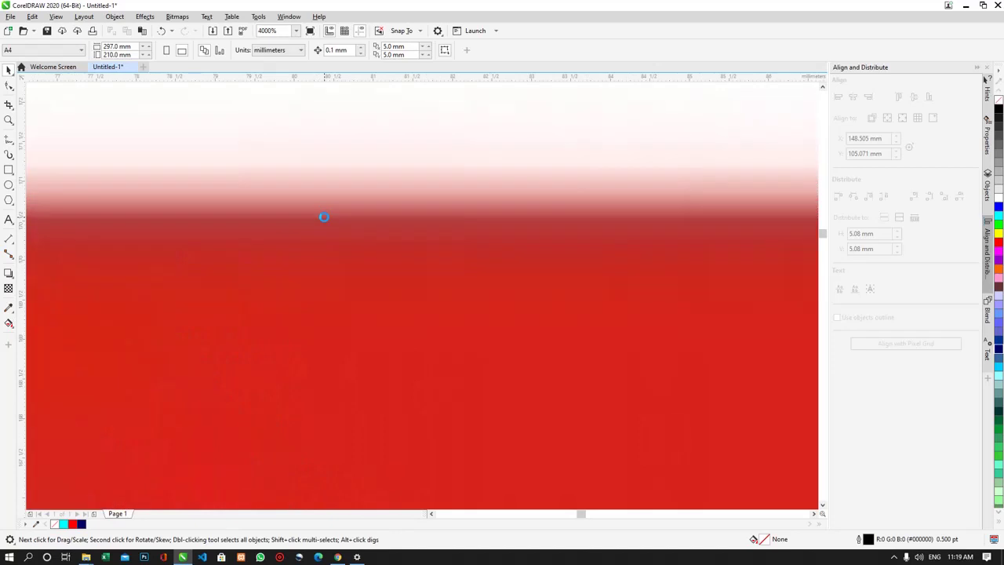
scroll(126, 215, up, 6)
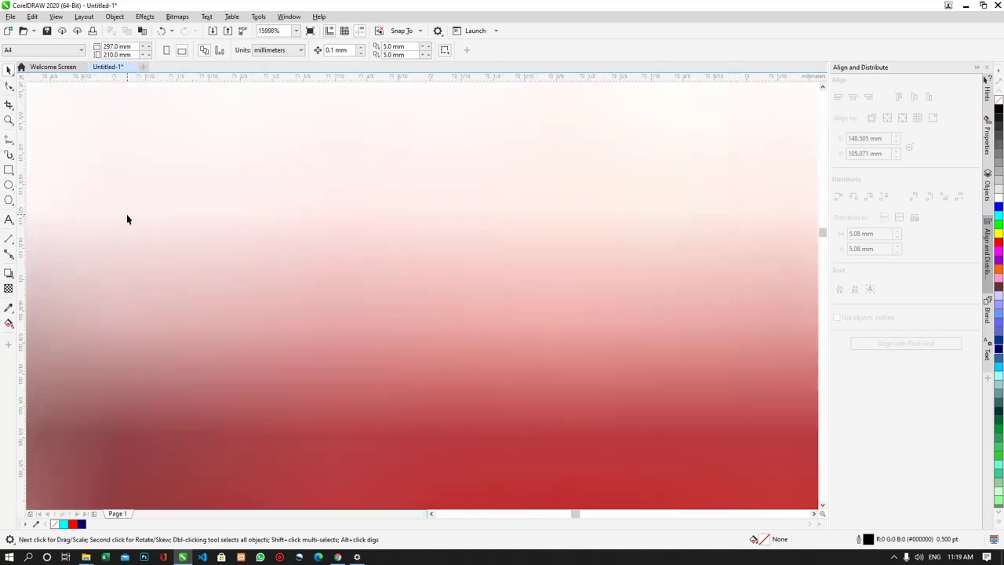
scroll(126, 214, down, 4)
scroll(133, 231, down, 10)
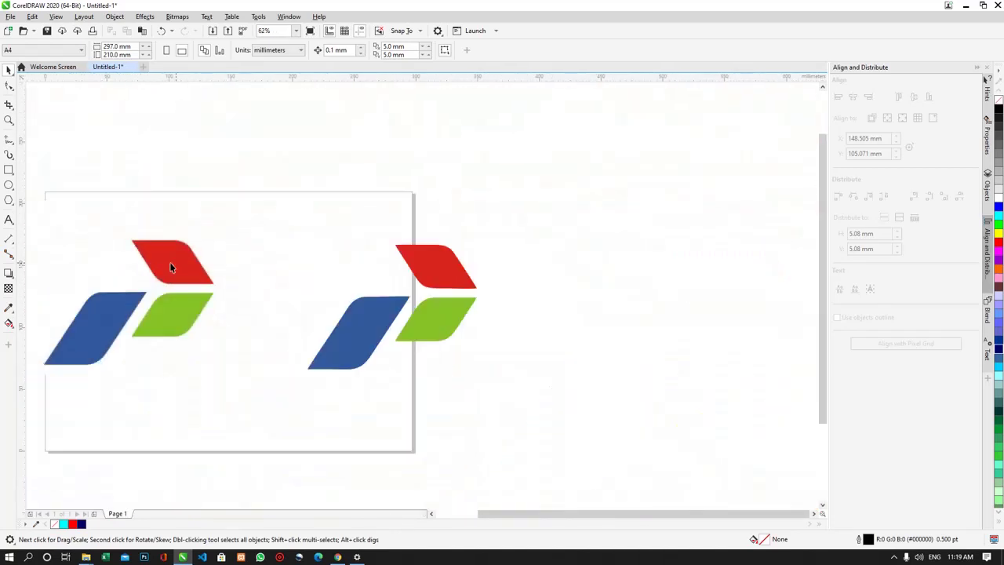
scroll(413, 265, up, 8)
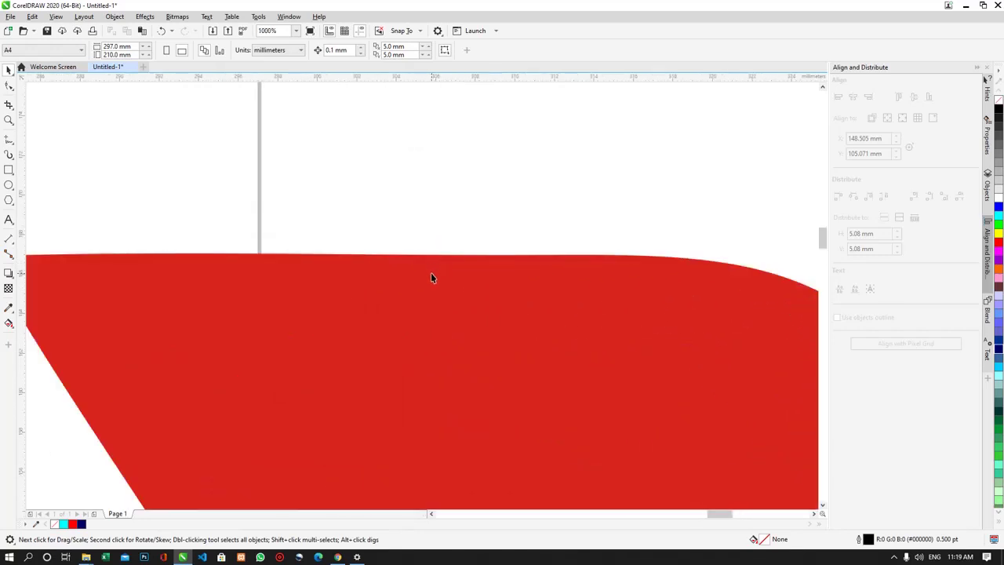
scroll(431, 277, up, 3)
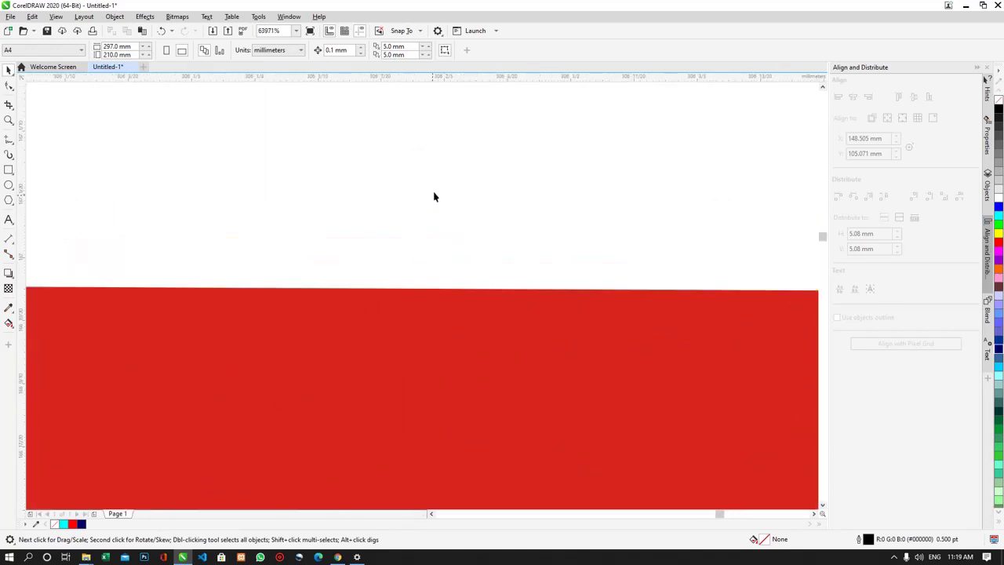
scroll(450, 269, down, 8)
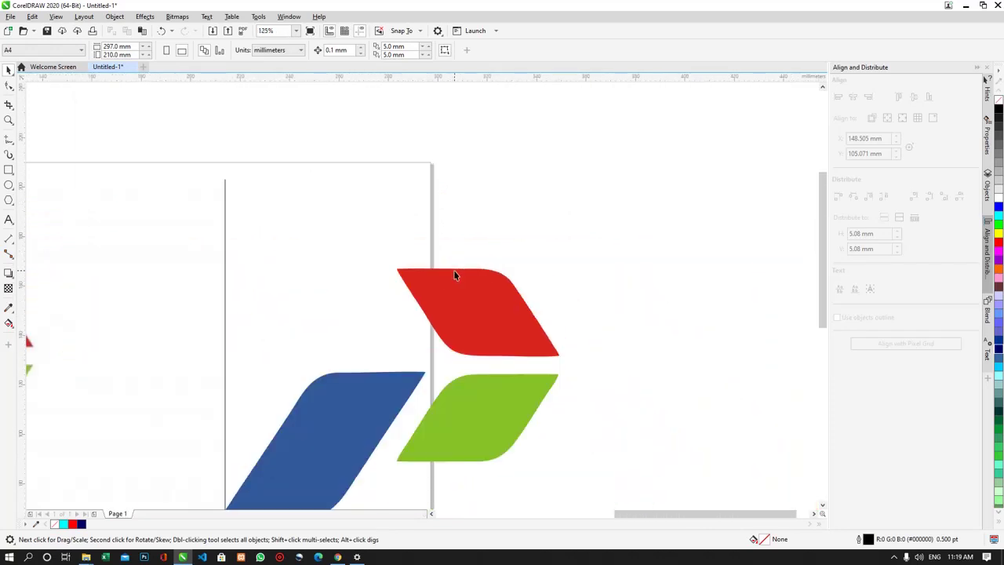
Close the current document without saving and create a new A4 document in landscape orientation, 297 x 210 mm.
click(133, 68)
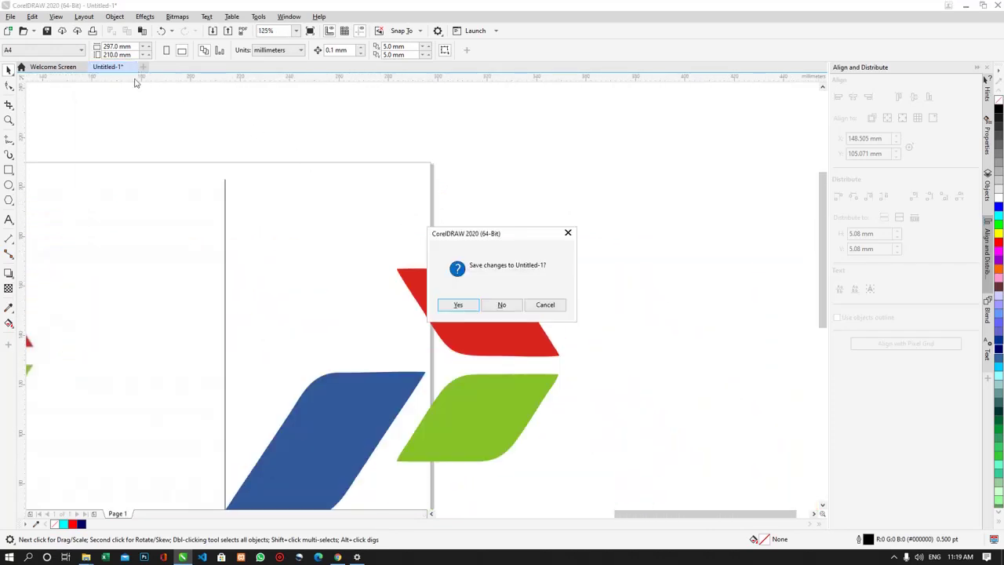
click(501, 305)
click(276, 136)
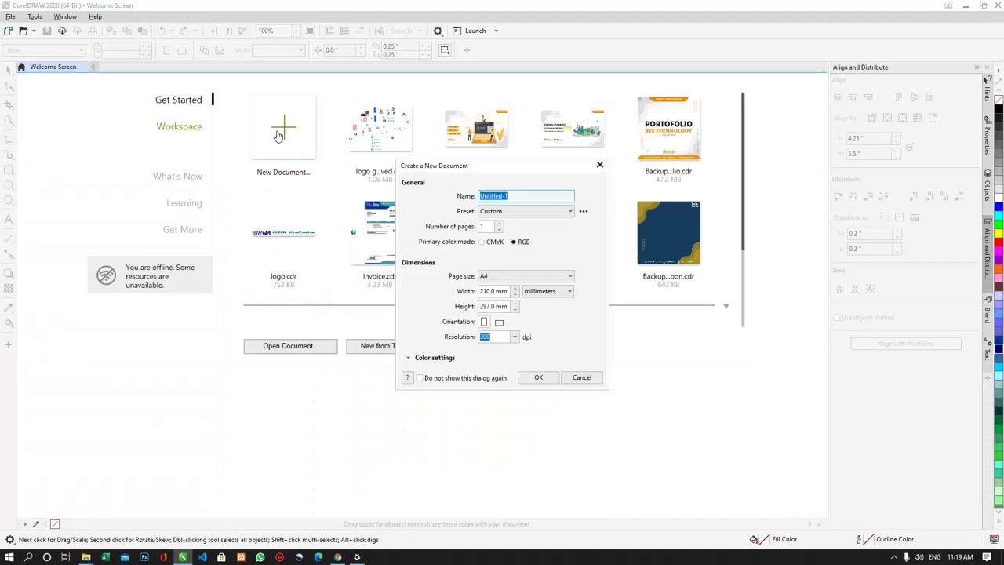
click(537, 378)
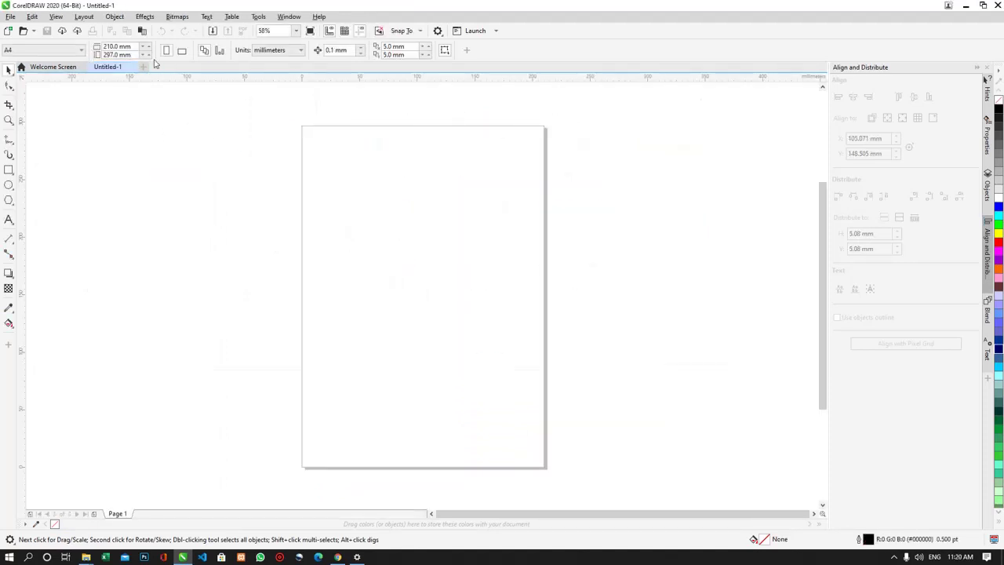
click(181, 50)
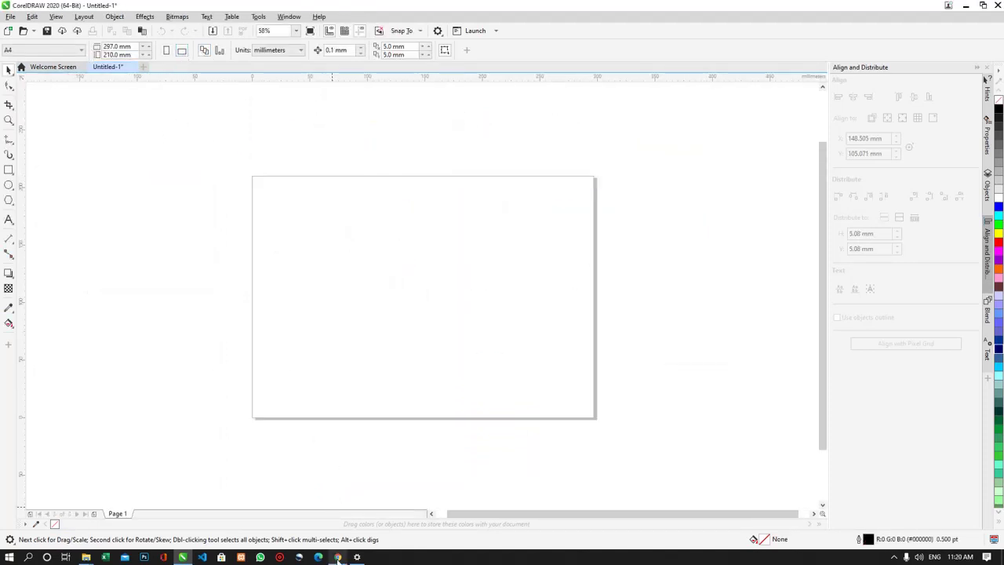
Switch to Chrome and run an image search for "logo google".
mouse_move(337, 557)
click(314, 518)
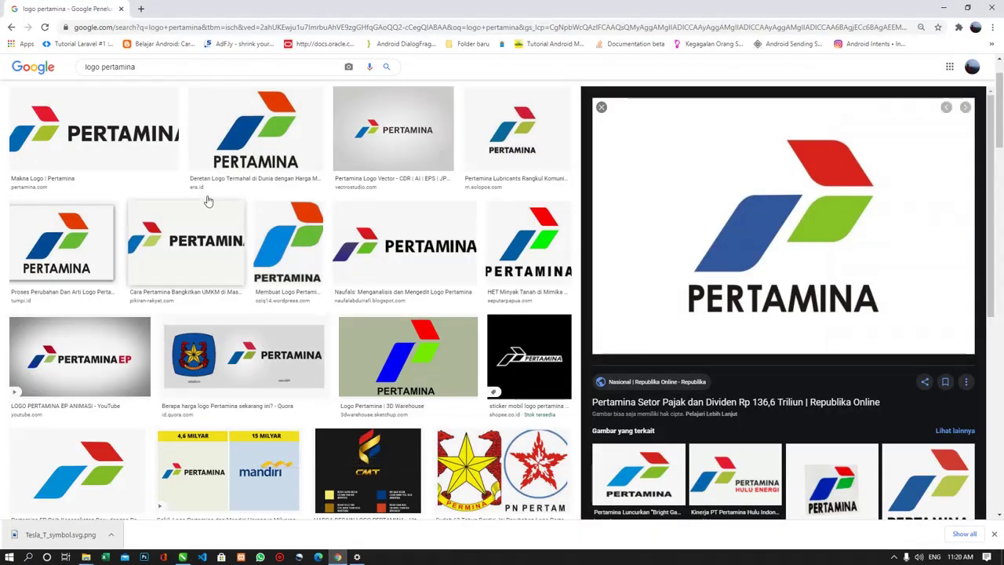
double_click(125, 63)
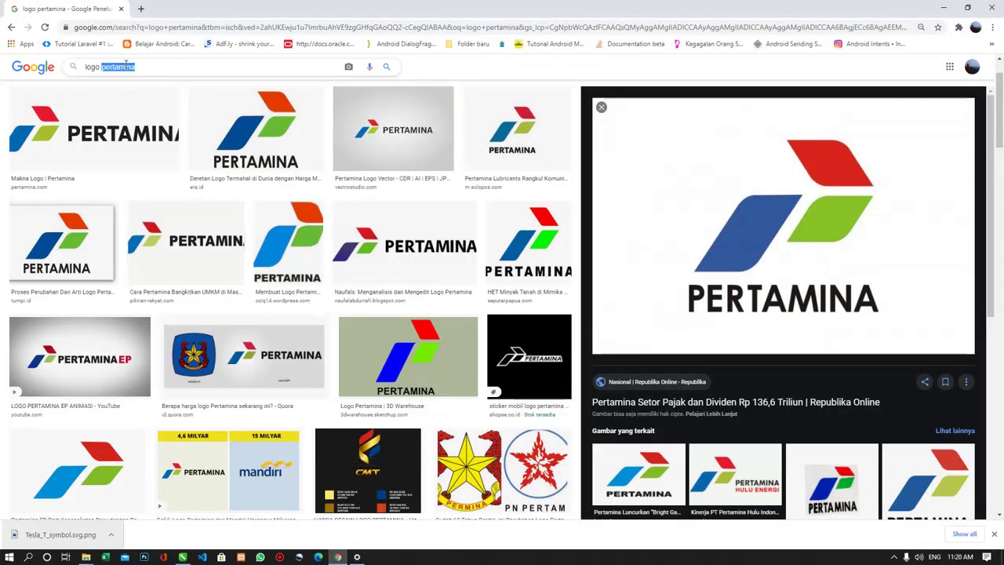
text(go gog)
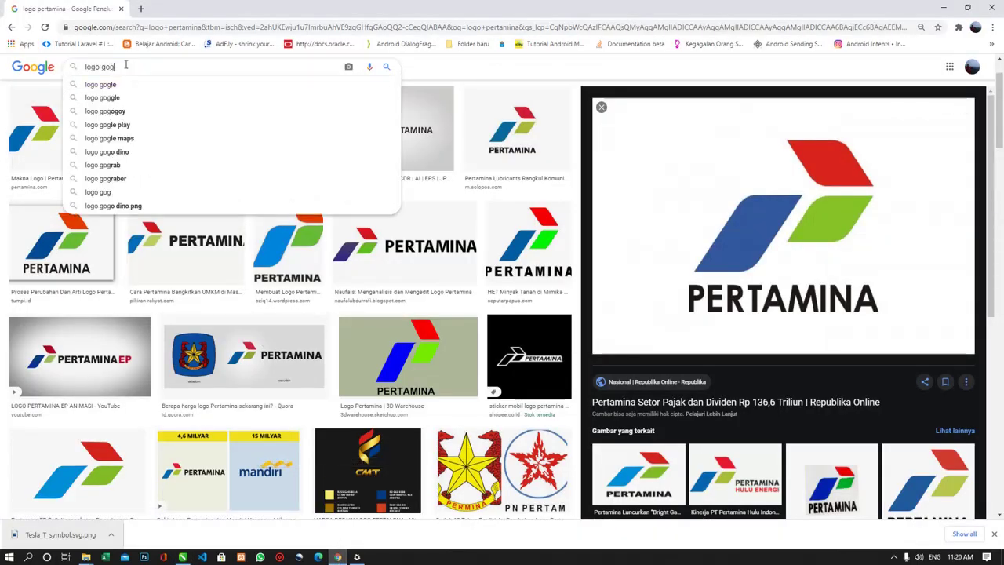
text(le)
key(Return)
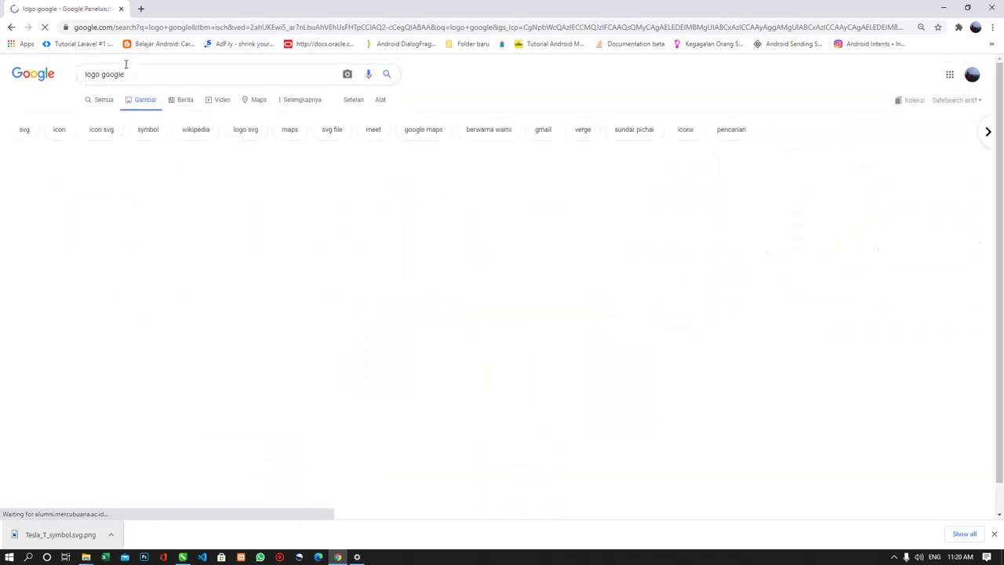
Open the multicoloured G logo result from The Conversation and copy its image.
click(194, 192)
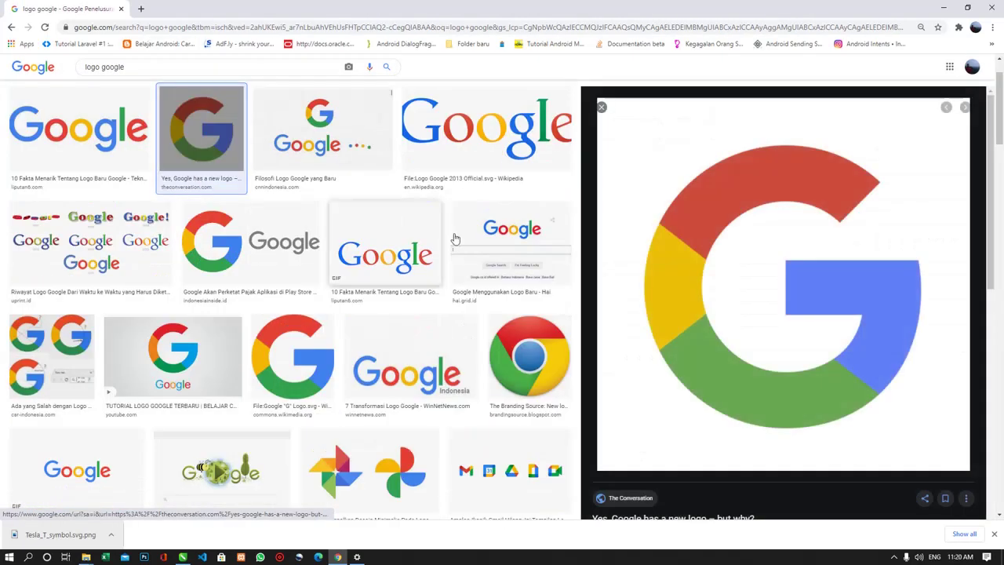
right_click(761, 244)
click(794, 348)
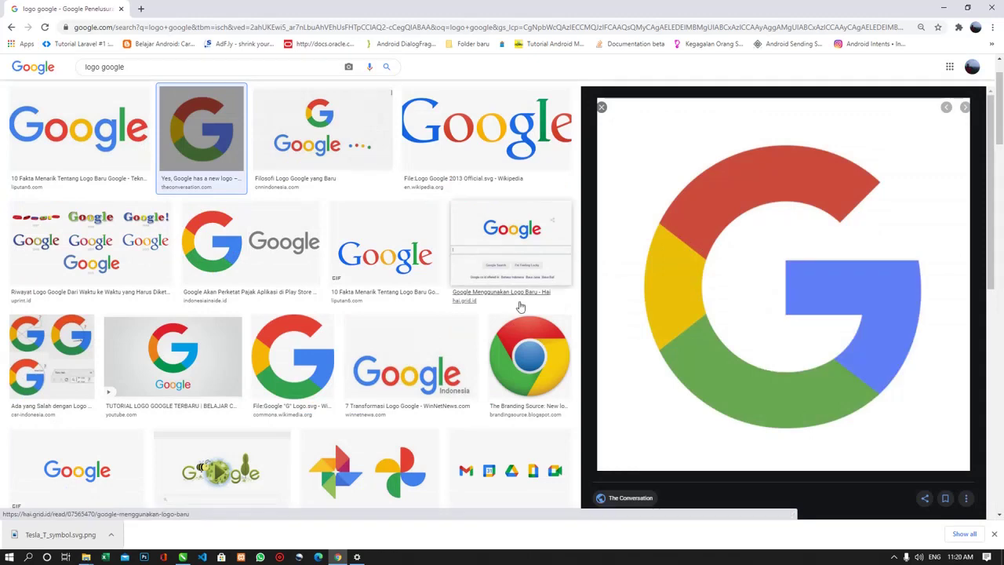
Switch back to CorelDRAW, paste the copied G logo, scale it to 45% and place it within the page.
key(alt+Tab)
right_click(385, 243)
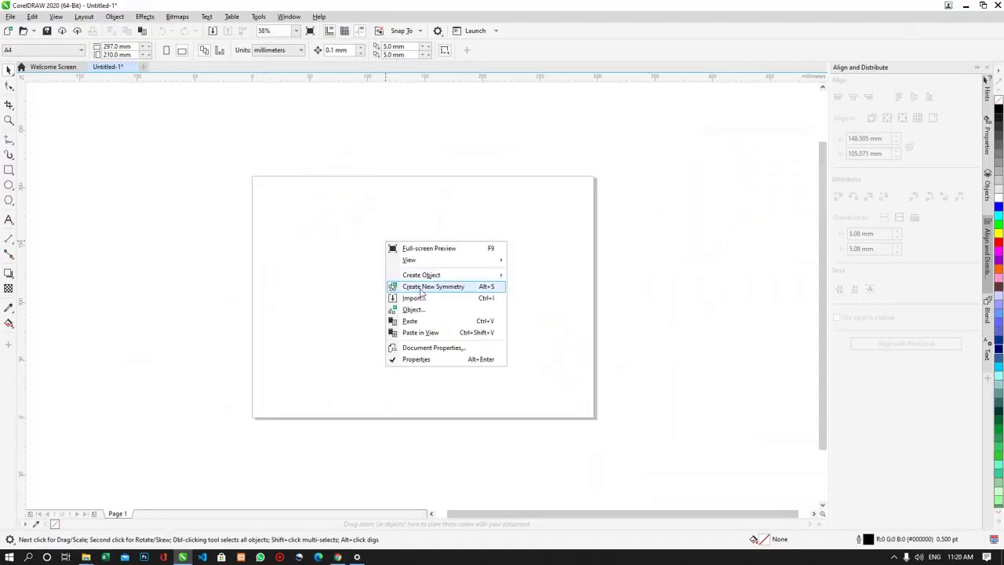
click(408, 321)
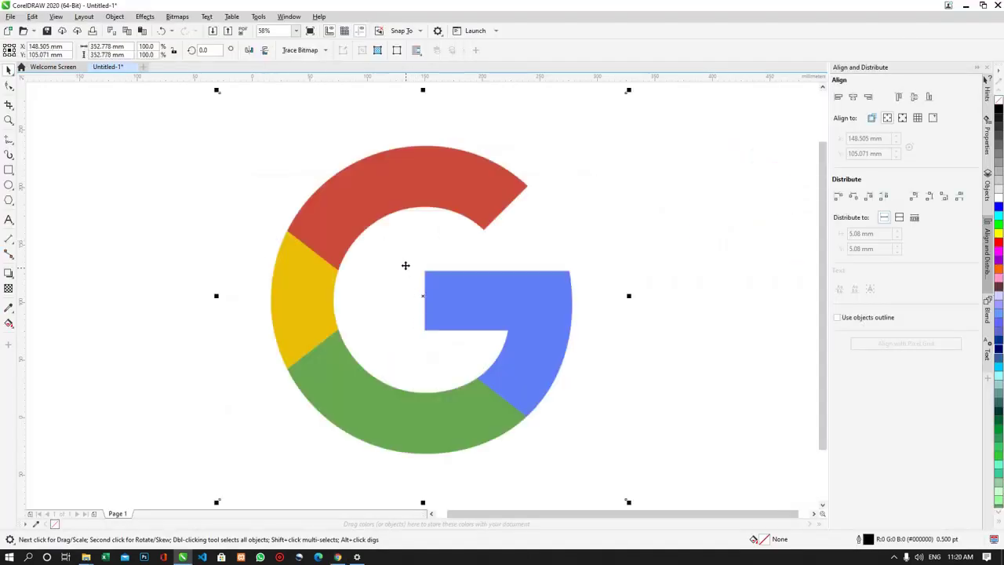
drag(513, 379, 394, 260)
drag(350, 218, 376, 282)
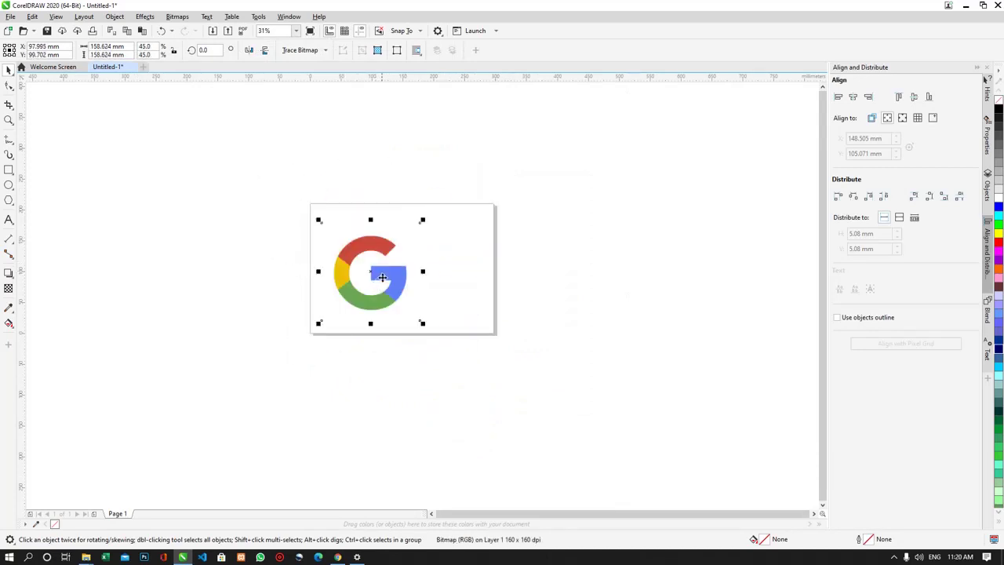
Examine the red segment's outer edge on the pasted G bitmap at high magnification, then deselect the image.
scroll(404, 243, up, 5)
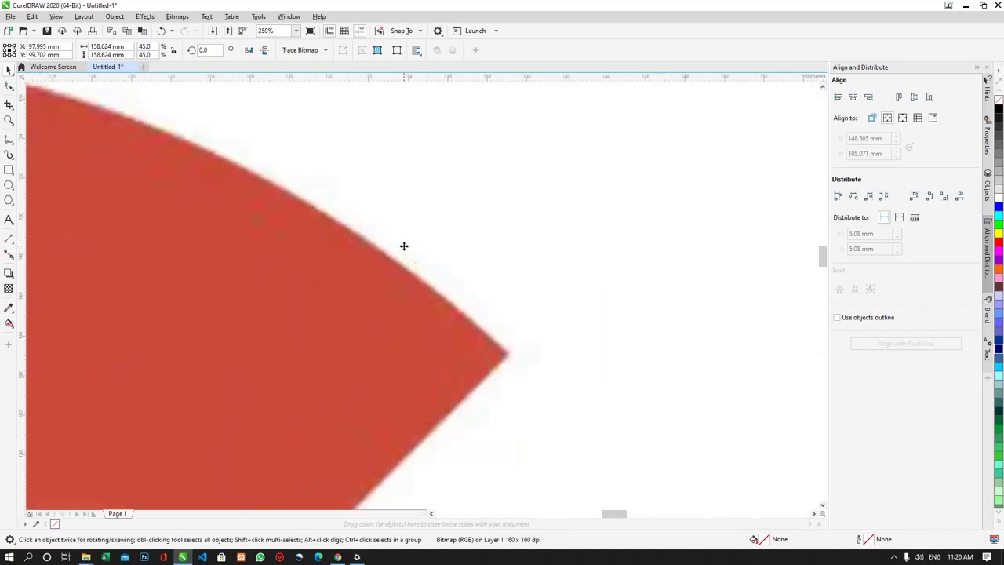
scroll(400, 243, up, 15)
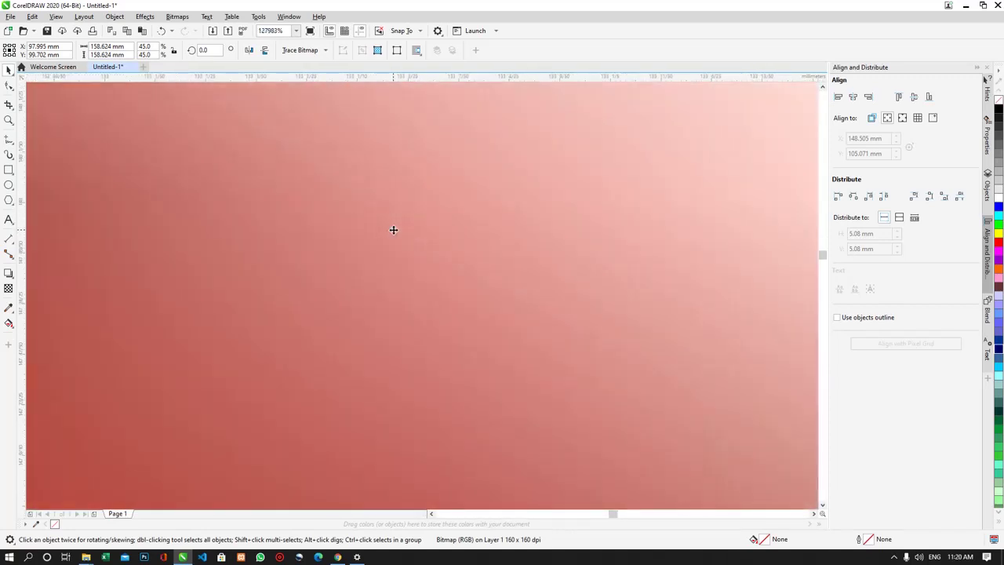
scroll(394, 230, down, 5)
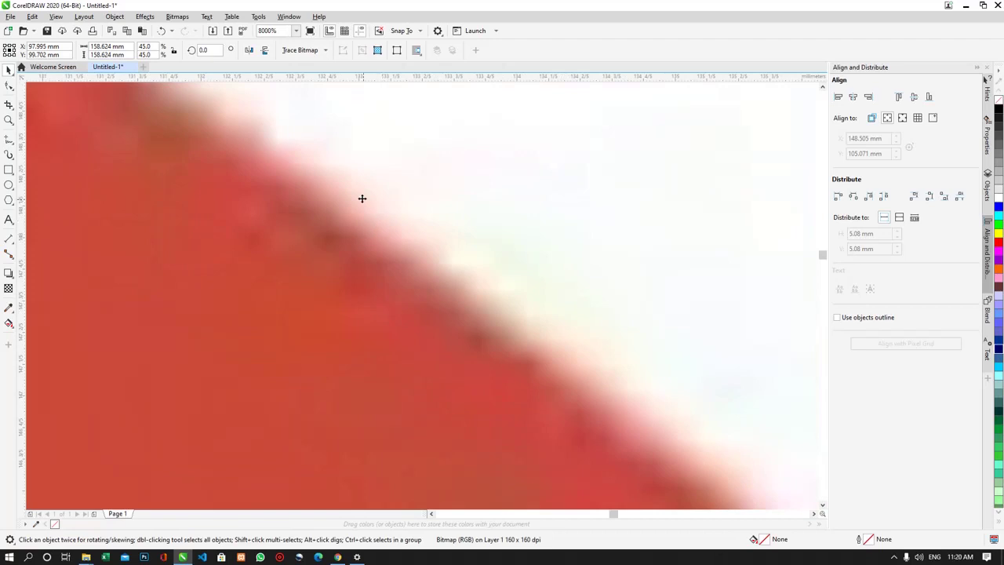
scroll(362, 199, down, 8)
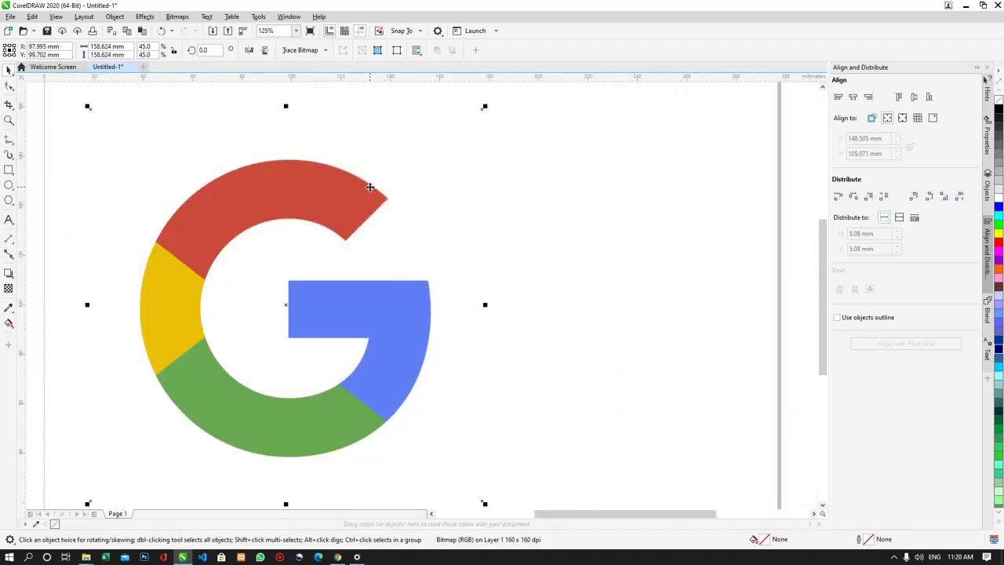
scroll(370, 187, down, 1)
click(255, 92)
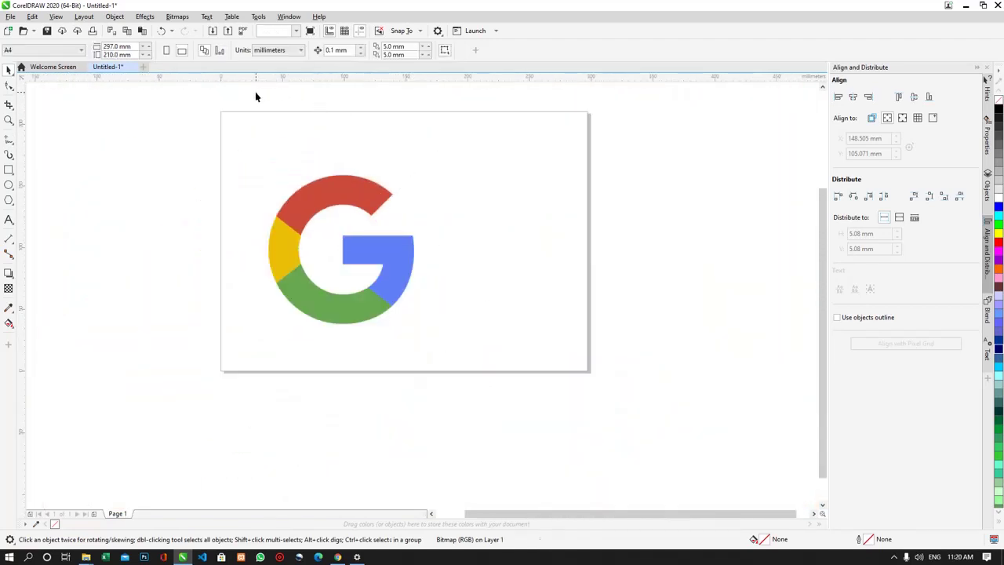
Move the G bitmap slightly to about X 87 mm, Y 103 mm and start an outline trace of type Logo on it.
click(323, 193)
drag(329, 199, 315, 194)
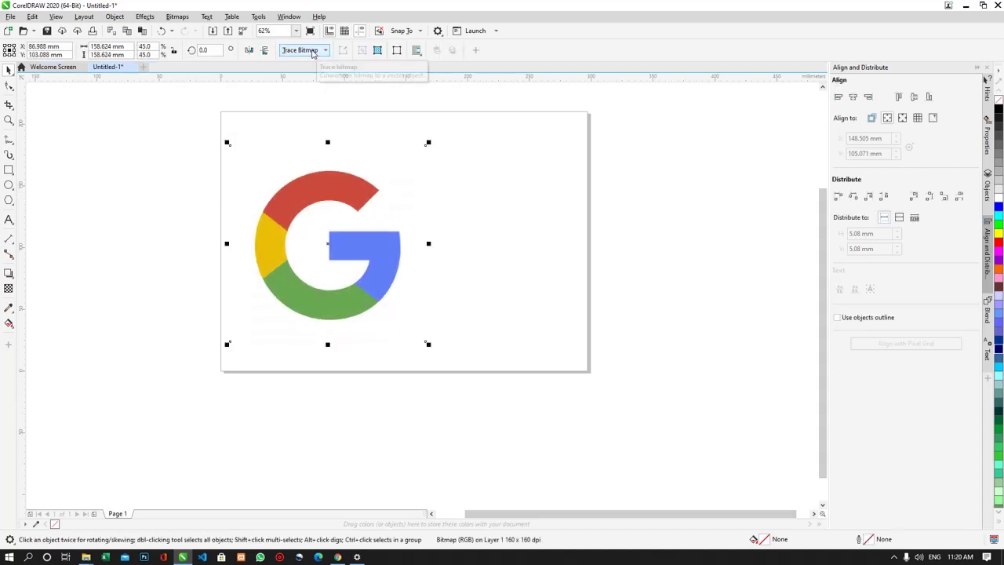
click(313, 53)
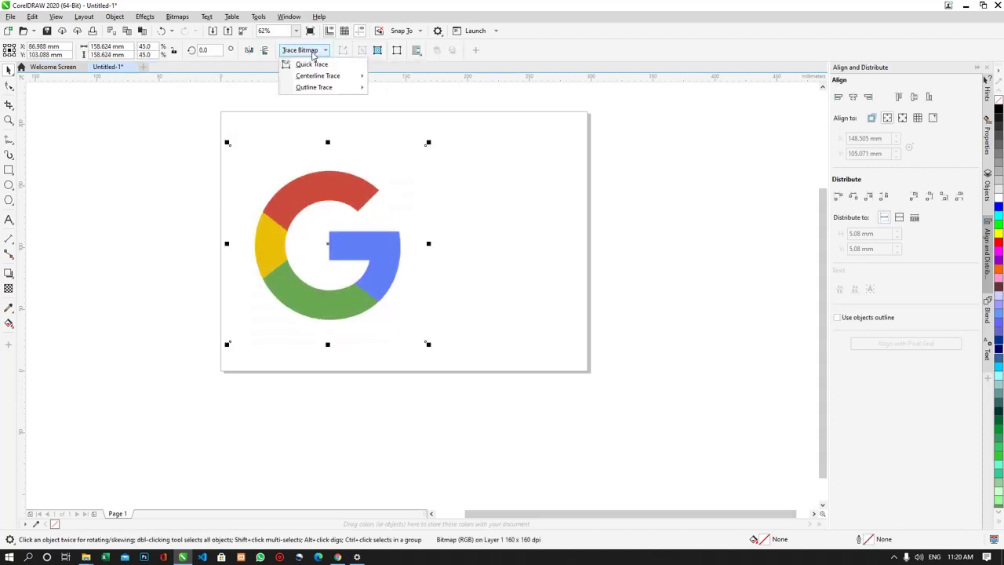
mouse_move(329, 89)
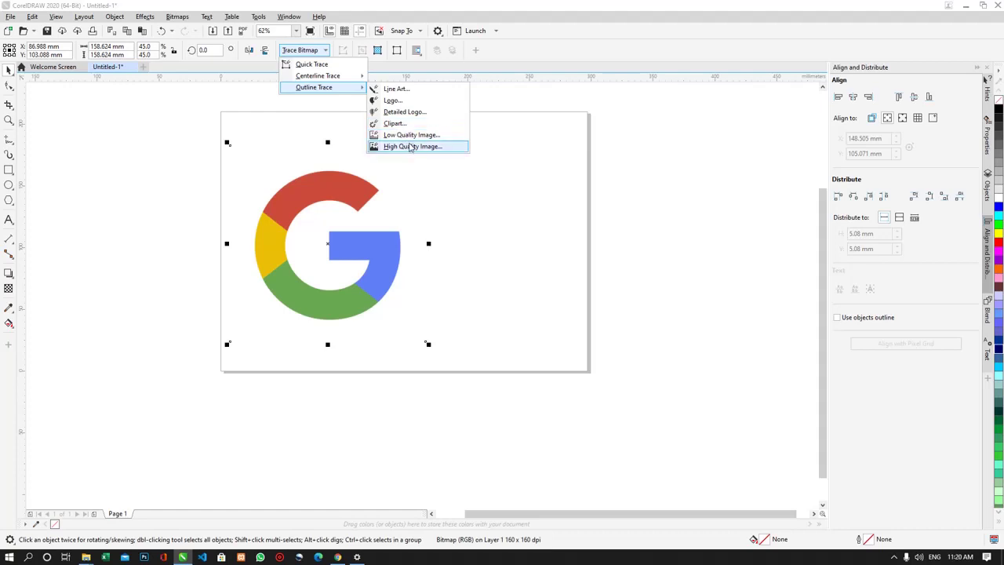
click(393, 100)
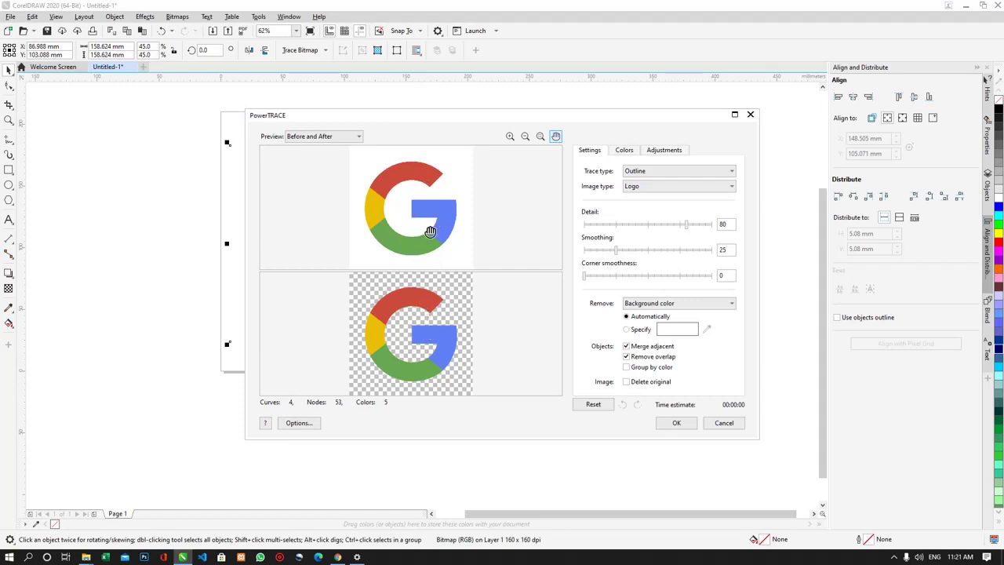
Compare the traced G with the original up close, and try the trace's Detail at 0 and 92.
scroll(430, 231, up, 5)
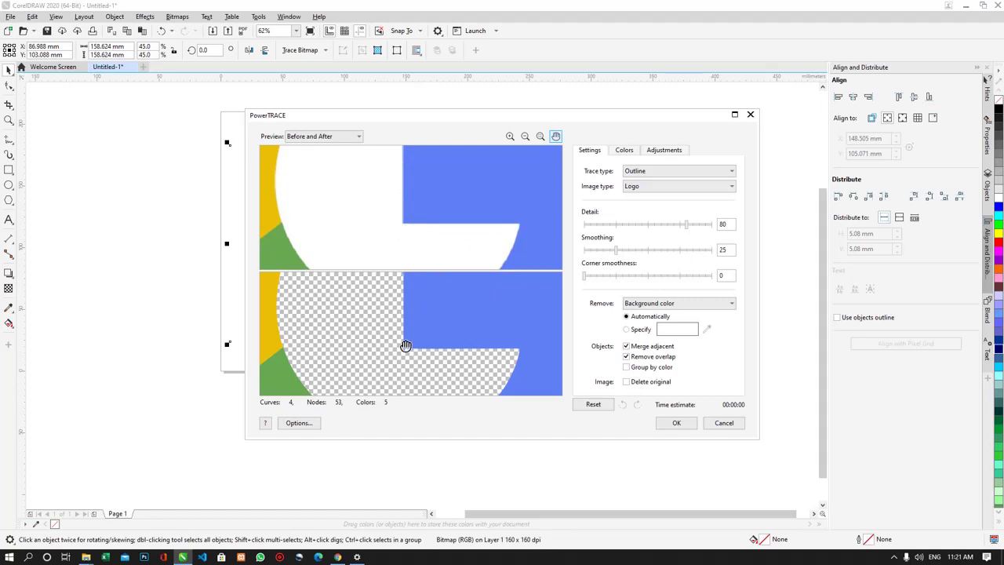
drag(406, 346, 417, 301)
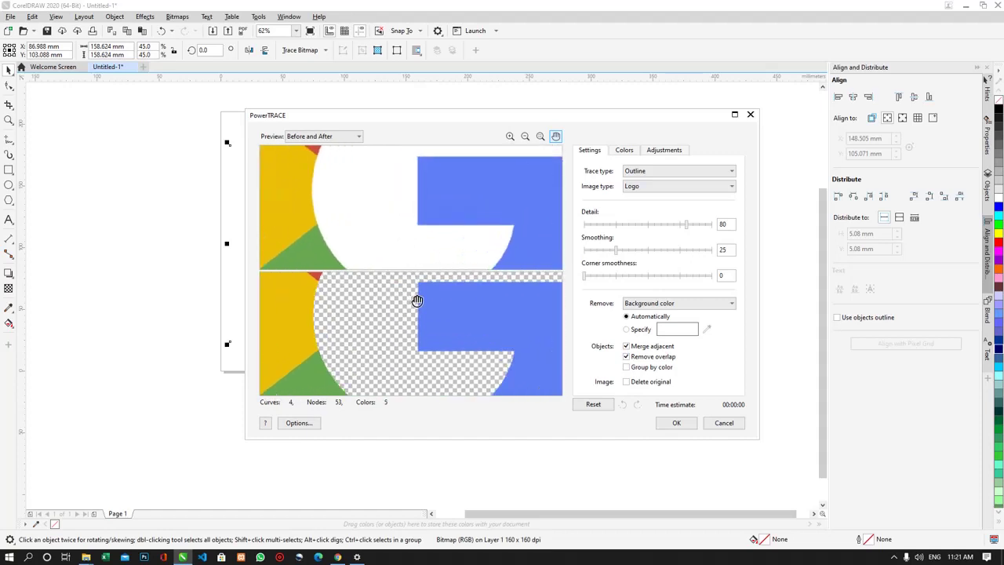
scroll(417, 302, up, 2)
scroll(388, 314, down, 4)
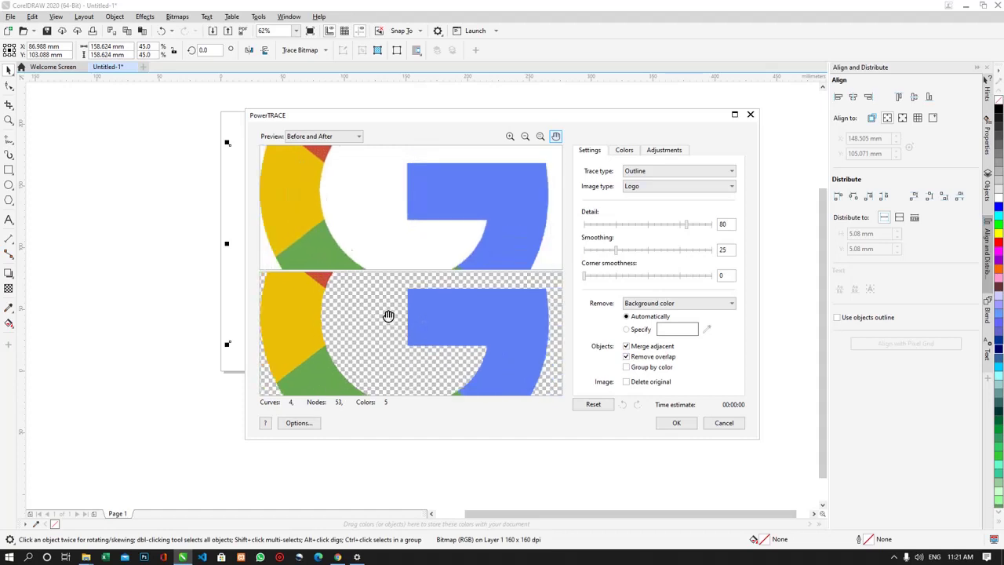
scroll(387, 315, down, 5)
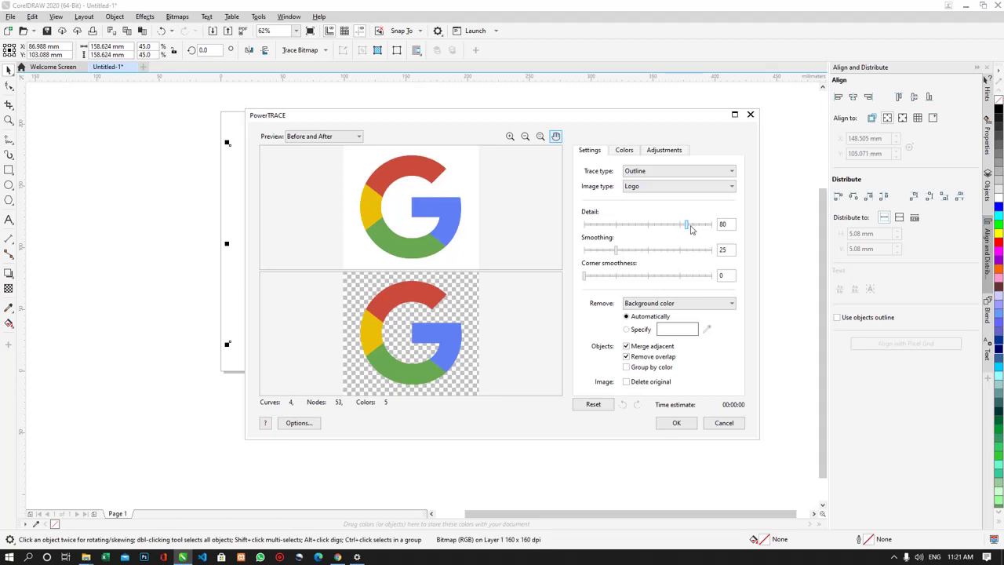
mouse_move(687, 228)
mouse_down()
mouse_move(711, 229)
mouse_move(579, 232)
mouse_up()
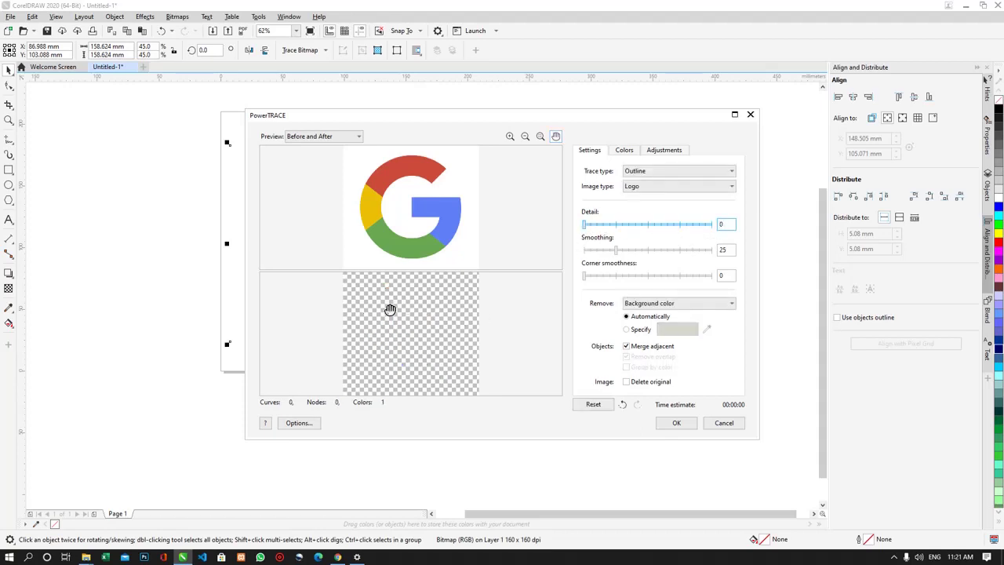
drag(585, 226, 704, 224)
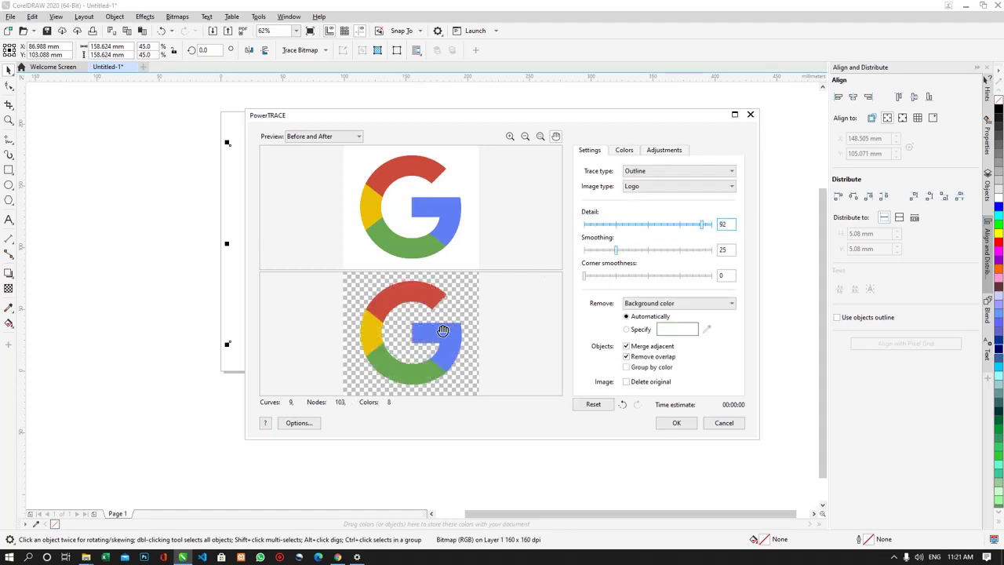
scroll(434, 326, up, 4)
scroll(434, 308, down, 4)
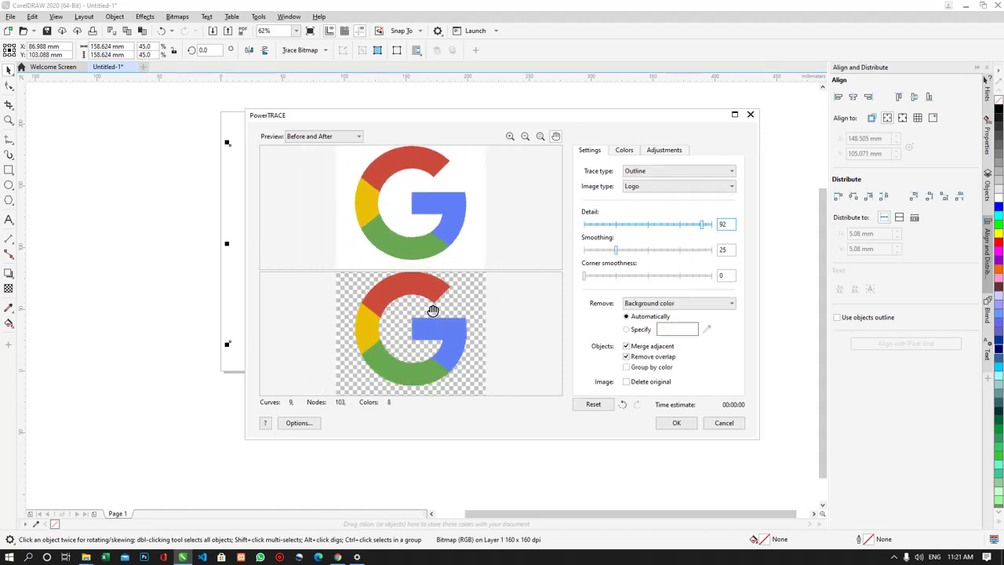
Try the Detailed logo and High quality image types for the trace.
click(636, 188)
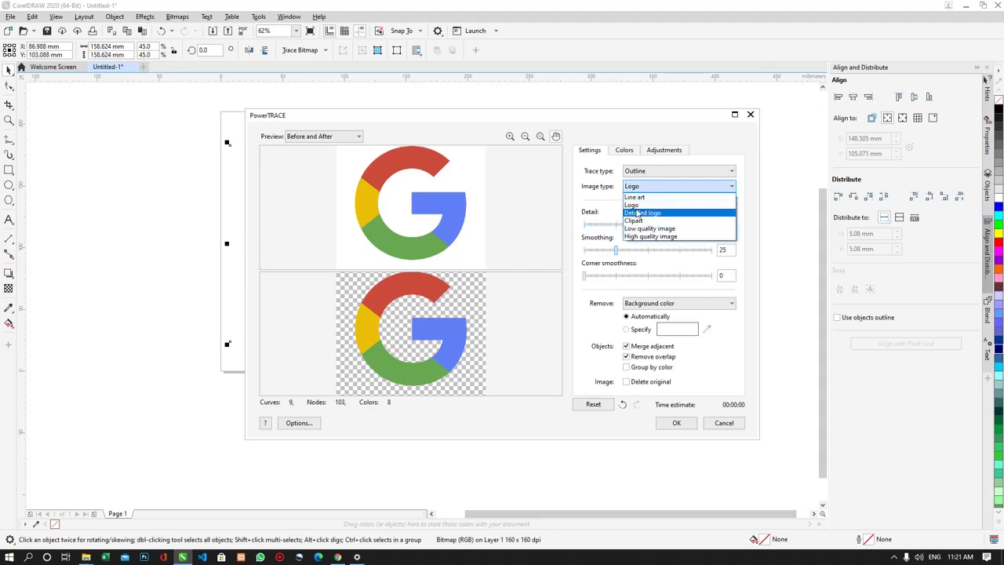
click(637, 213)
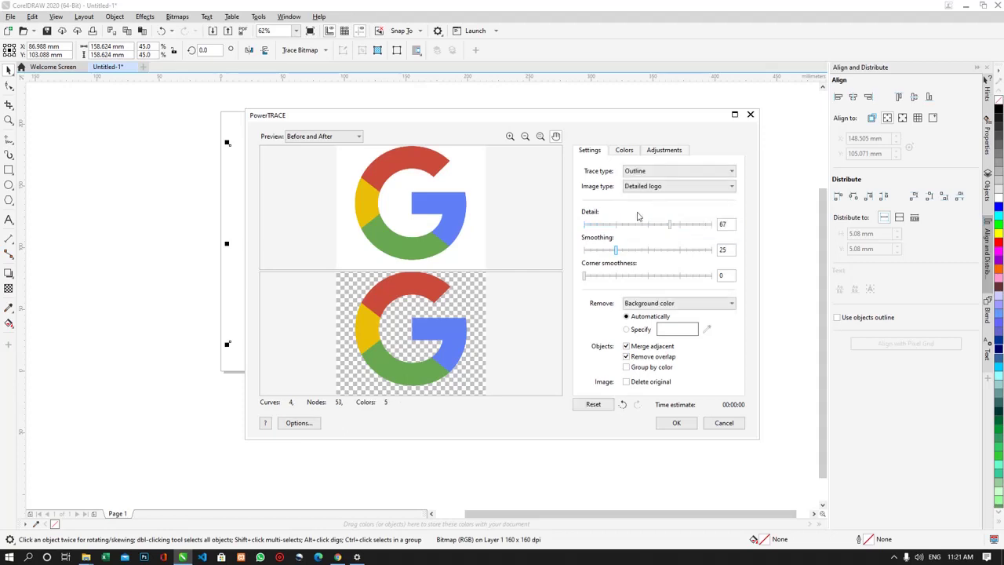
click(646, 189)
click(645, 236)
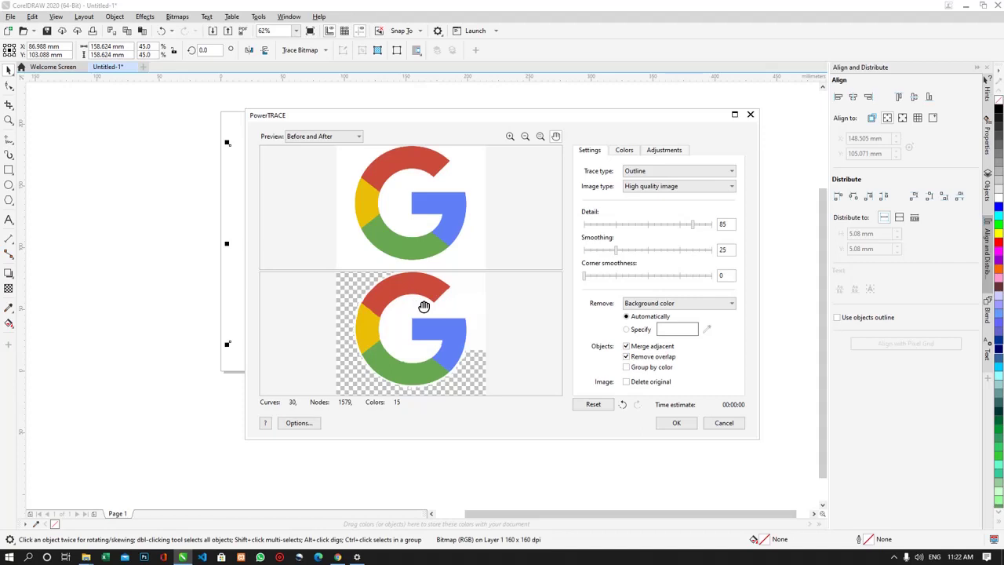
Switch background removal to a specified color and sample several white areas around the traced G, then its green segment.
click(627, 330)
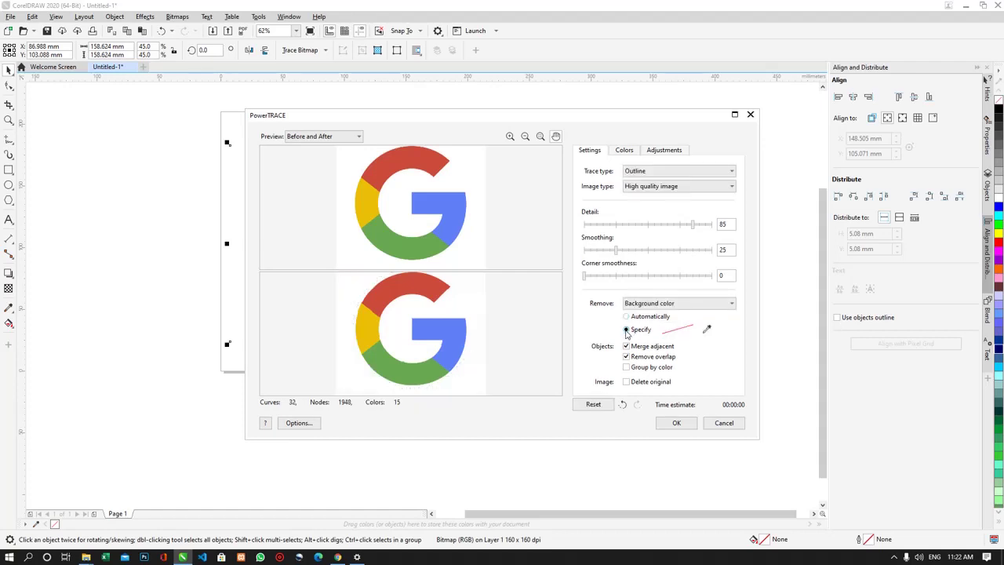
click(707, 329)
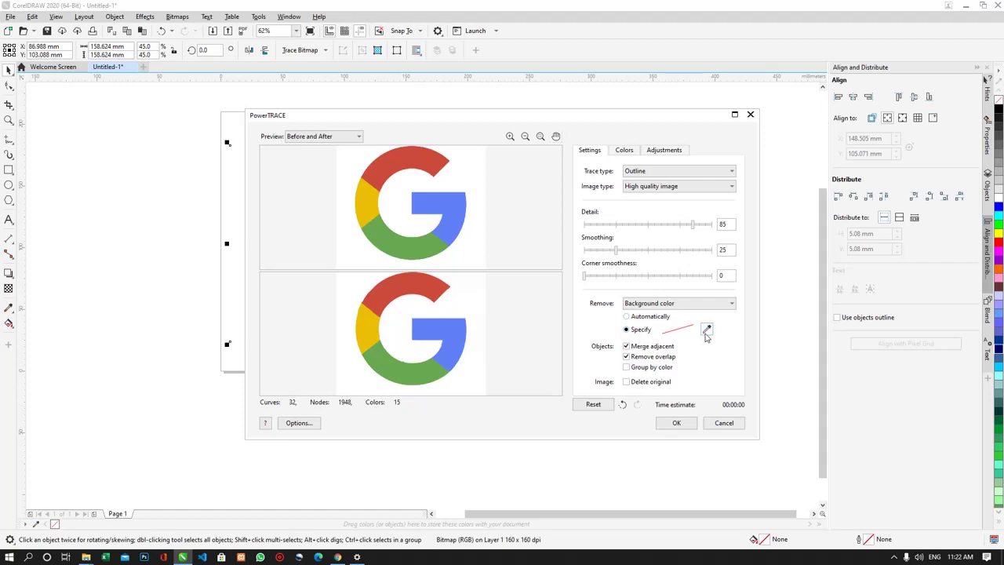
click(475, 302)
click(475, 281)
click(476, 300)
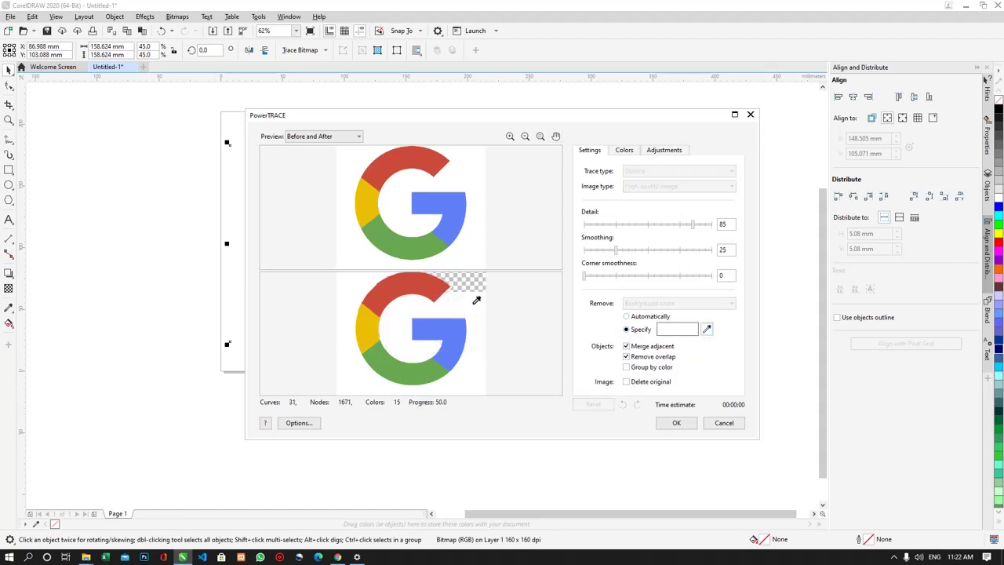
click(478, 328)
click(476, 356)
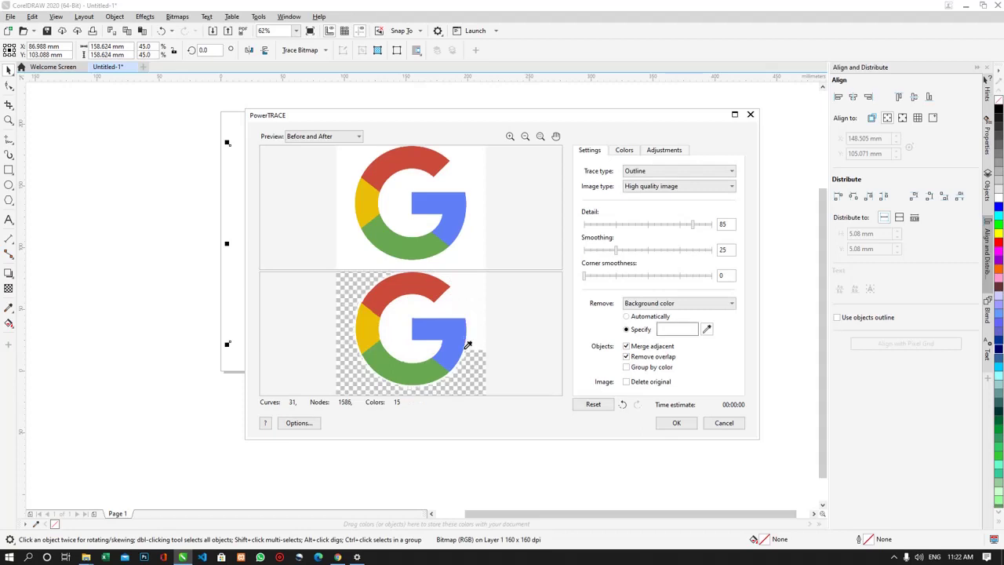
click(398, 332)
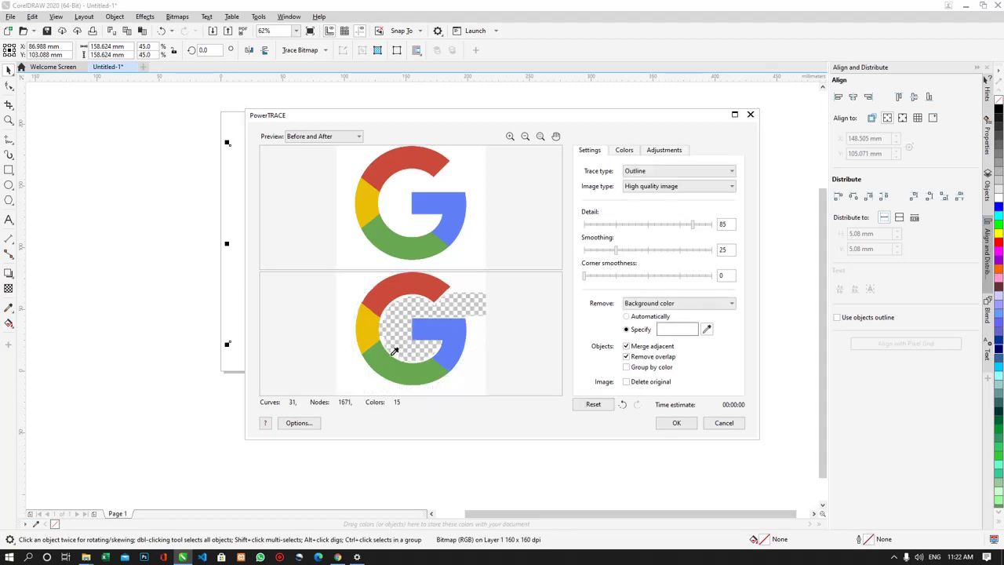
click(387, 356)
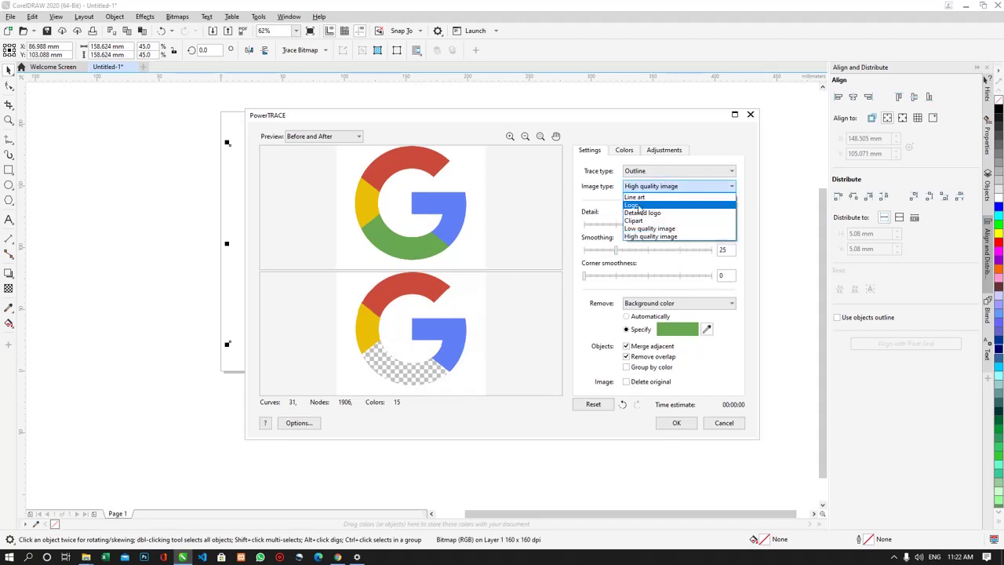
Set the image type to Detailed logo and sample the white background as the color to remove, trying the red segment in between.
click(642, 214)
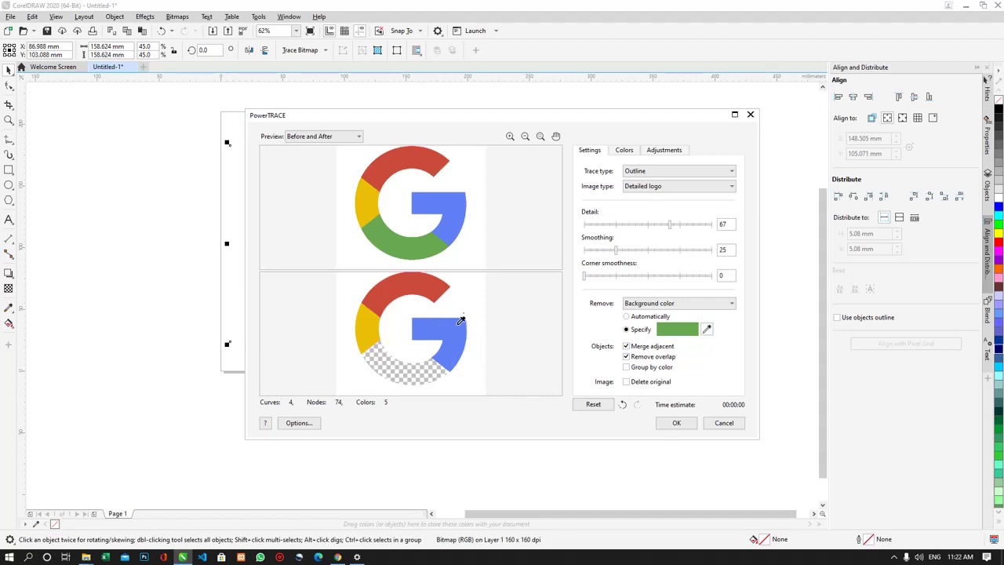
click(468, 299)
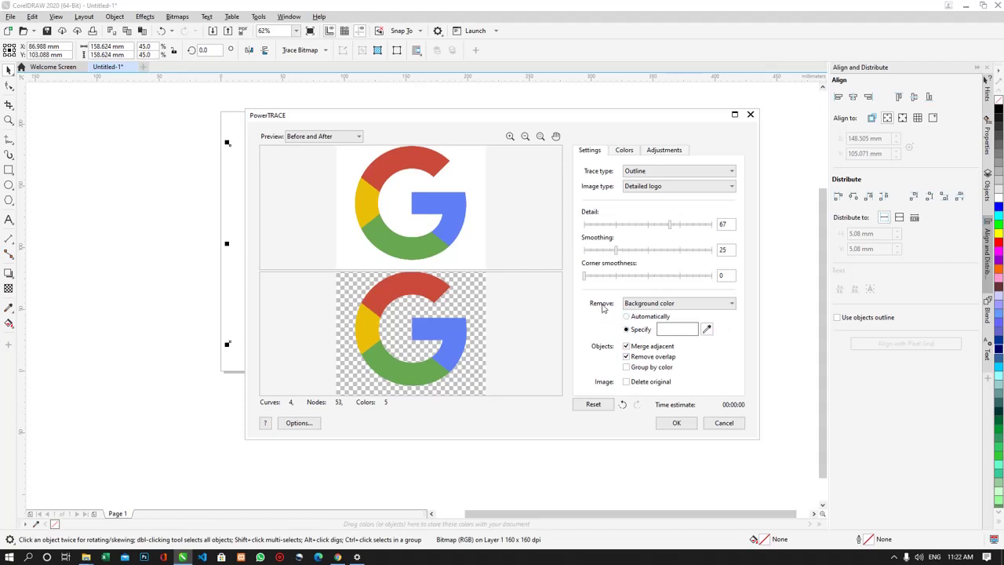
click(709, 331)
click(399, 286)
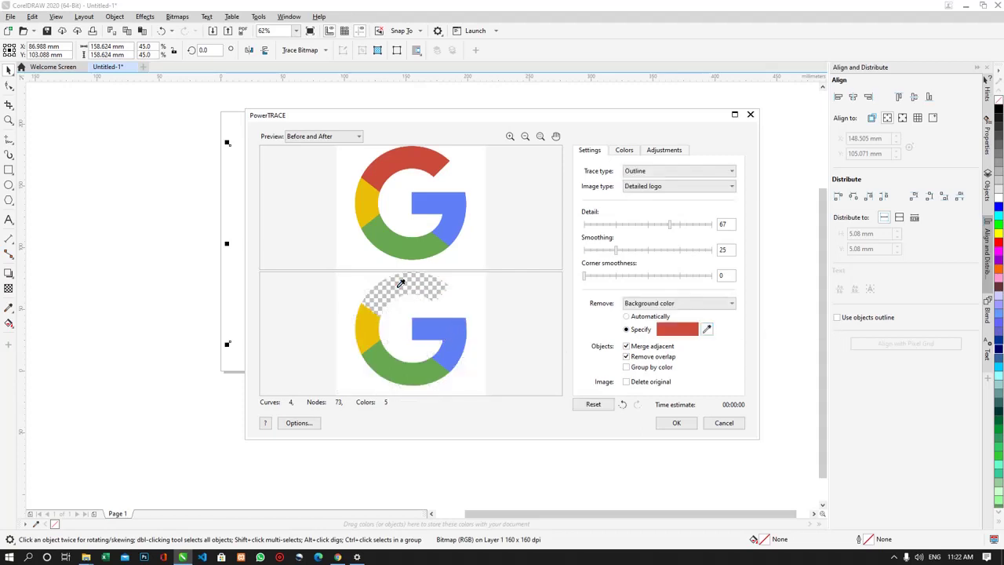
click(471, 302)
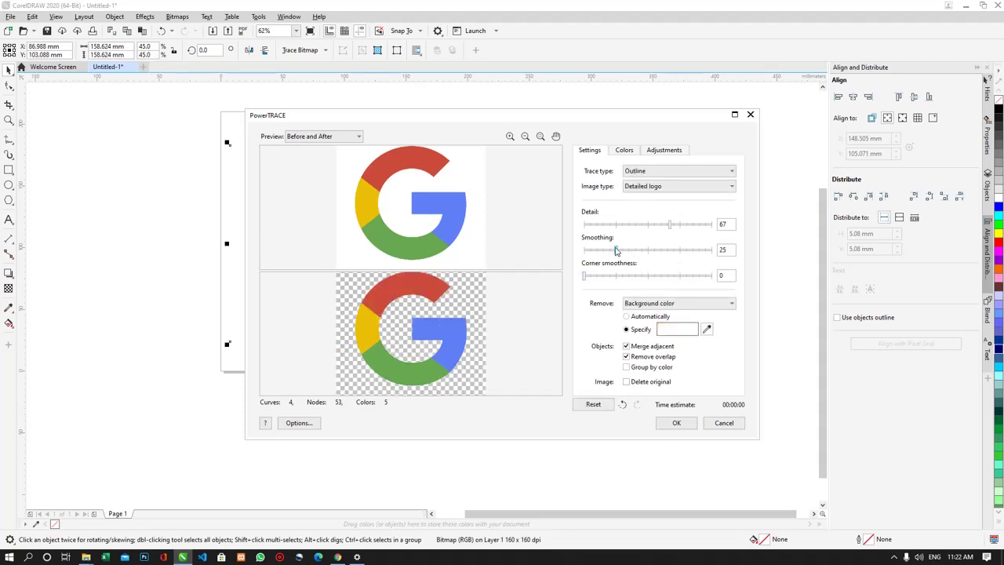
Try the trace's Smoothing at 100 and check its effect on the corners of the G.
scroll(432, 311, up, 2)
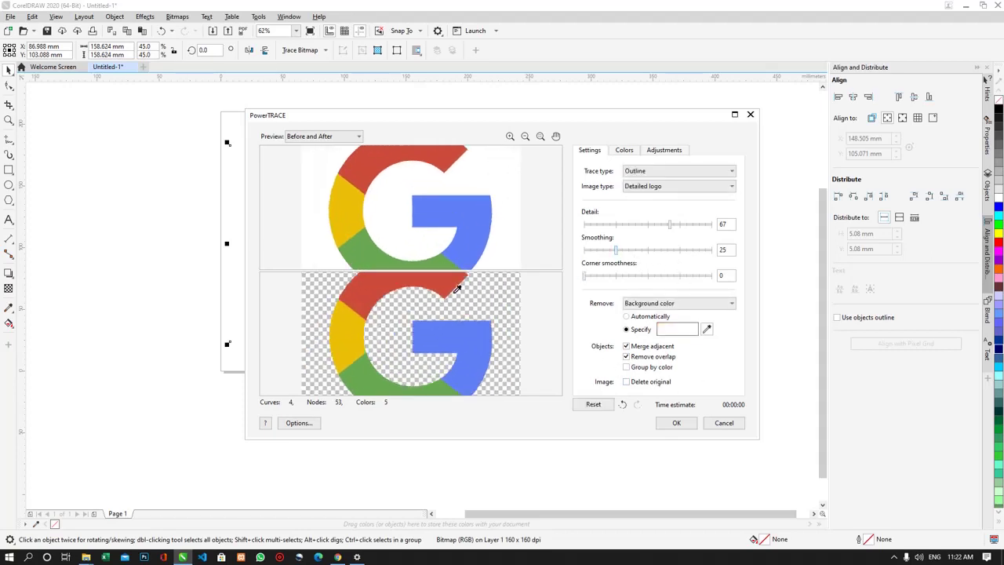
scroll(455, 289, up, 2)
scroll(455, 289, up, 1)
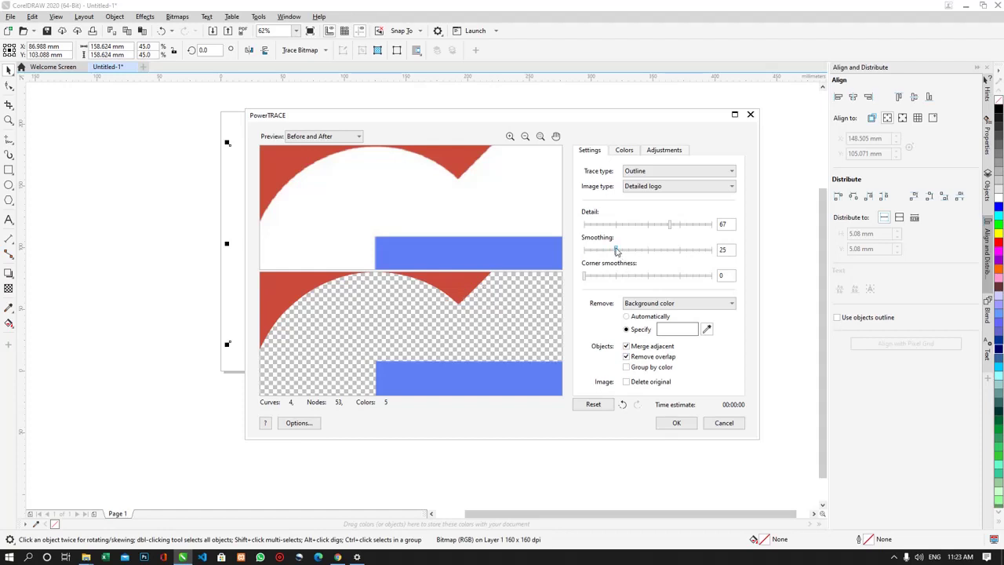
drag(618, 251, 712, 251)
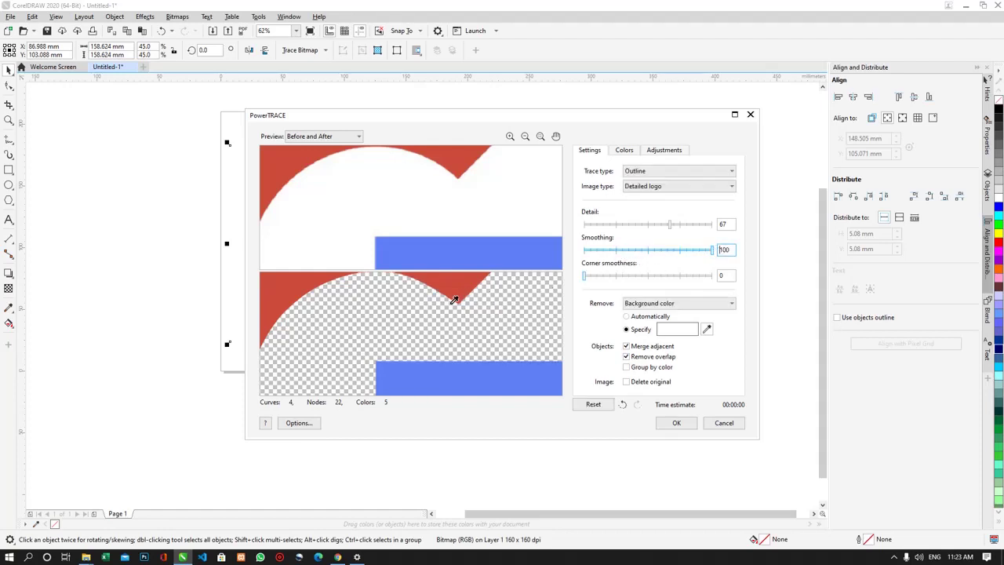
scroll(468, 292, down, 4)
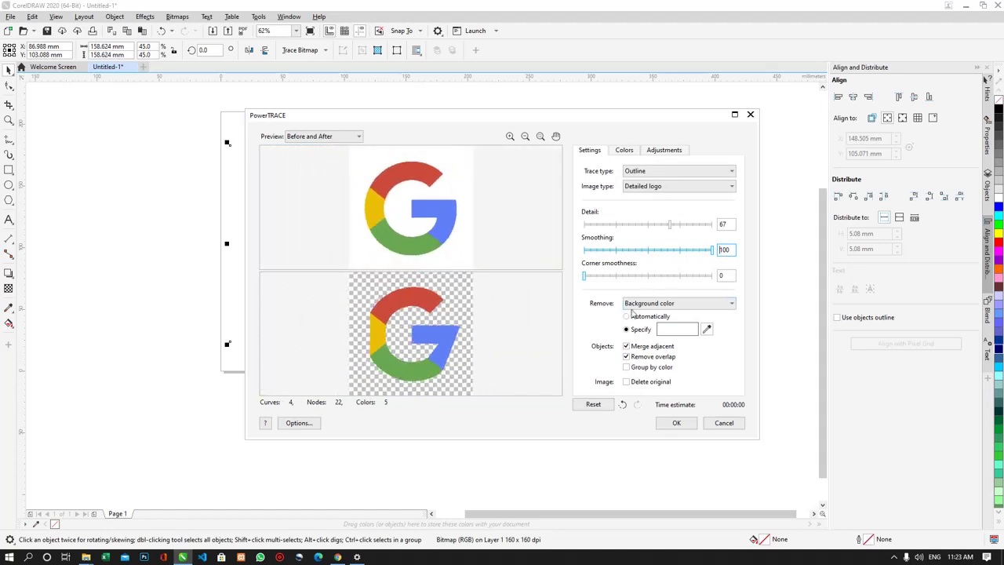
Set the trace's Smoothing to 51 and check the G's edges in the preview.
drag(711, 251, 650, 252)
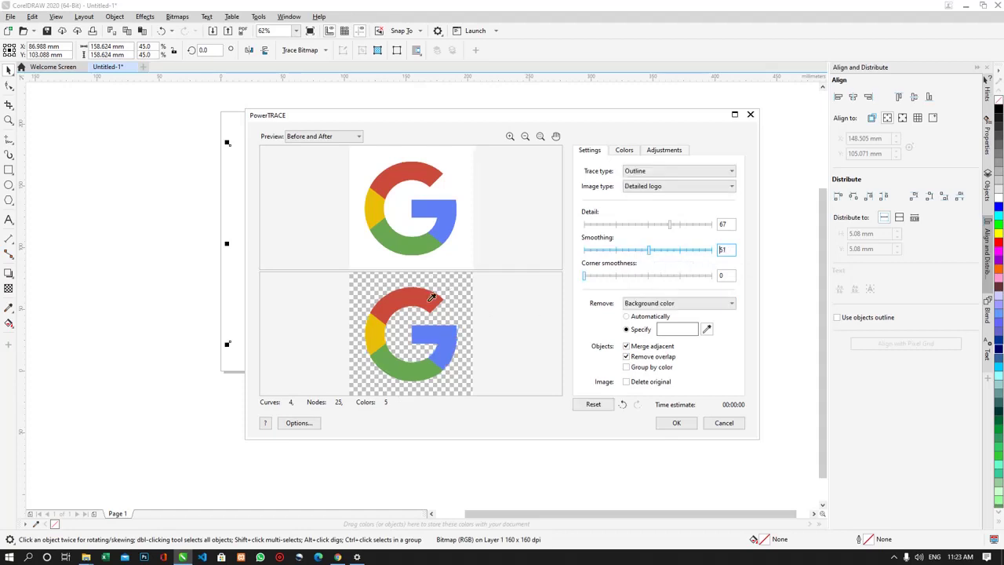
scroll(459, 298, up, 3)
scroll(459, 298, down, 3)
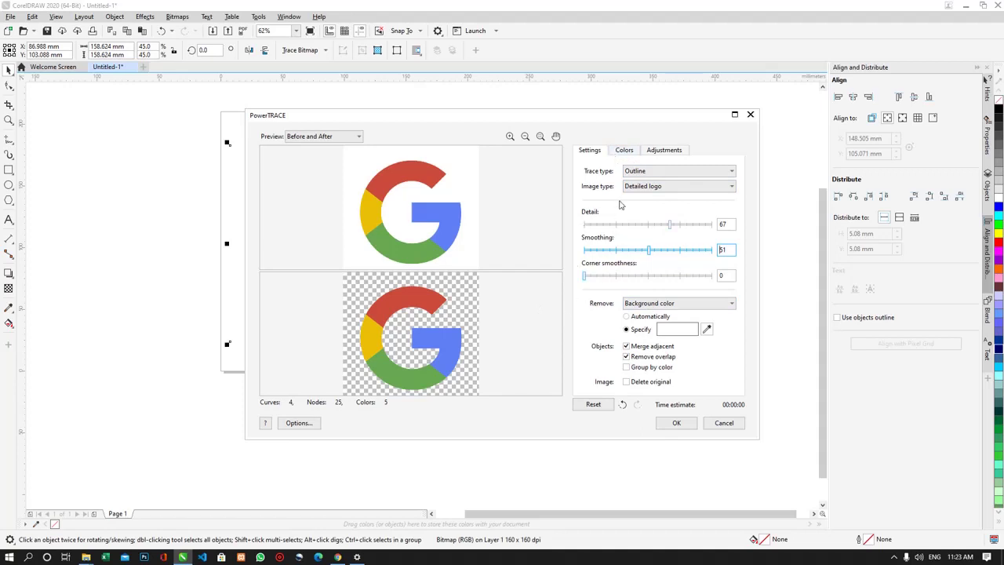
scroll(403, 350, up, 1)
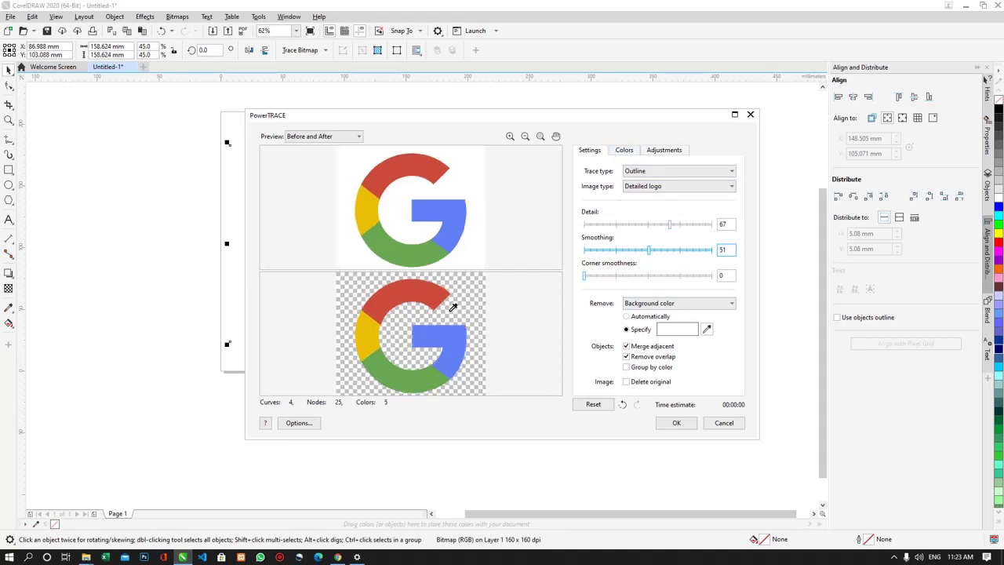
Review the traced colors, apply the trace, and move the resulting vector G to the right of the original bitmap.
click(625, 150)
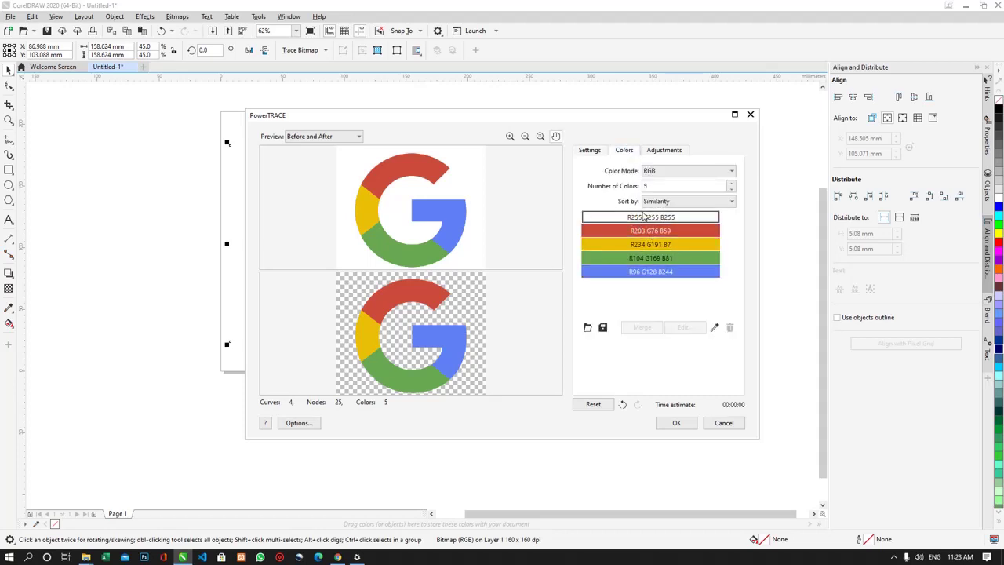
click(601, 153)
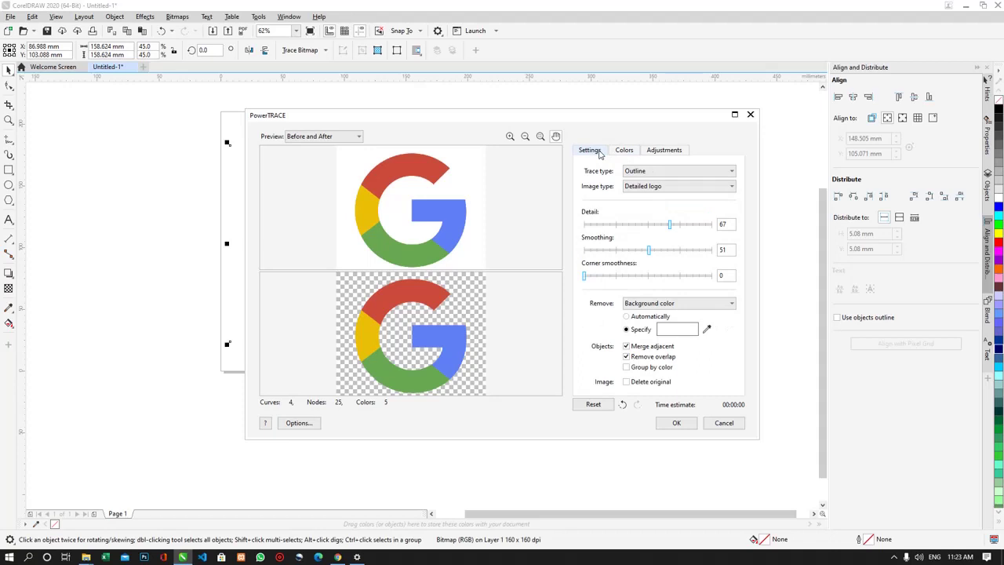
click(674, 423)
click(303, 243)
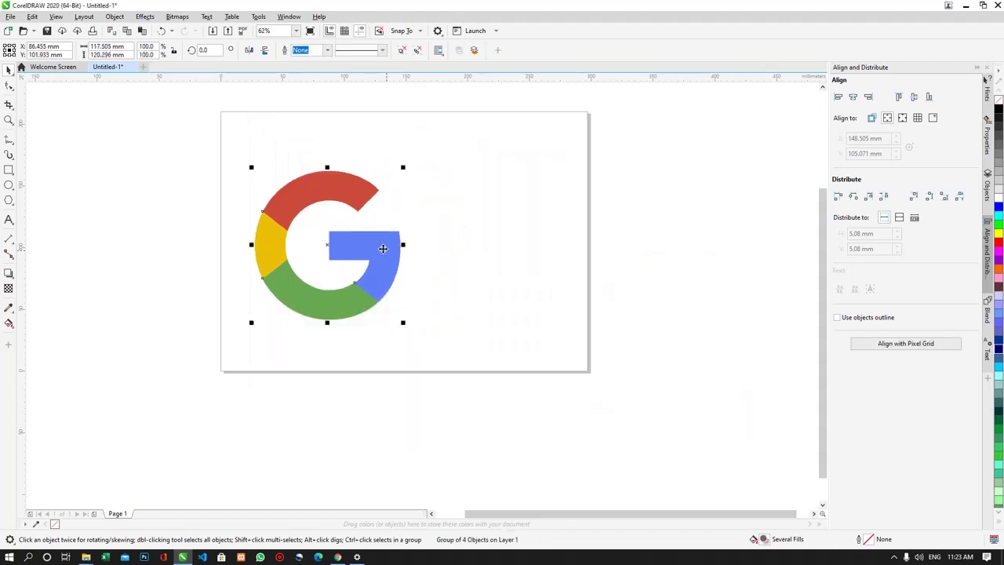
drag(385, 249, 618, 262)
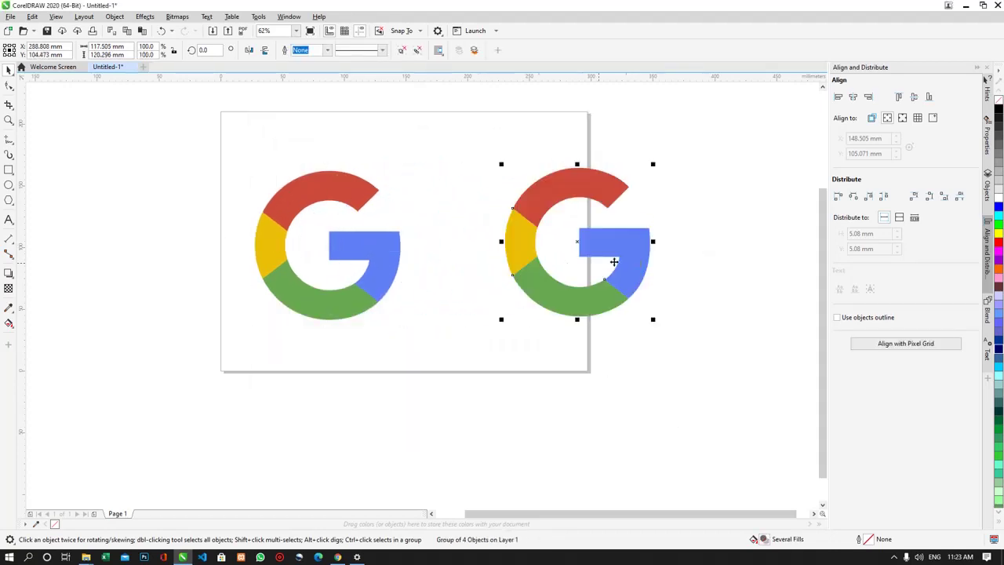
Inspect the edges of the original bitmap G up close, especially the tip of its red segment.
scroll(347, 217, up, 4)
scroll(504, 184, up, 3)
scroll(433, 222, down, 4)
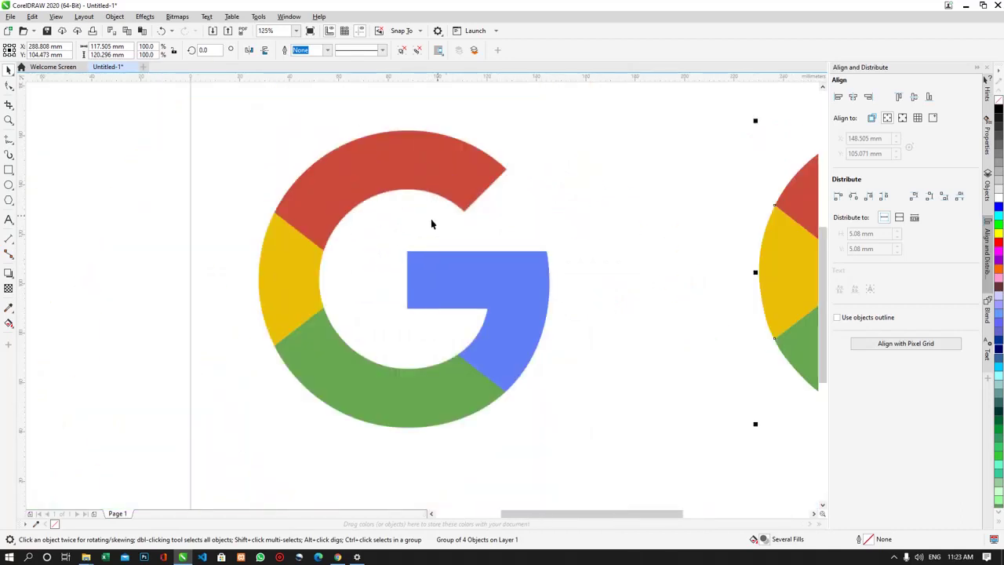
scroll(462, 179, up, 6)
scroll(345, 246, down, 1)
scroll(345, 247, up, 4)
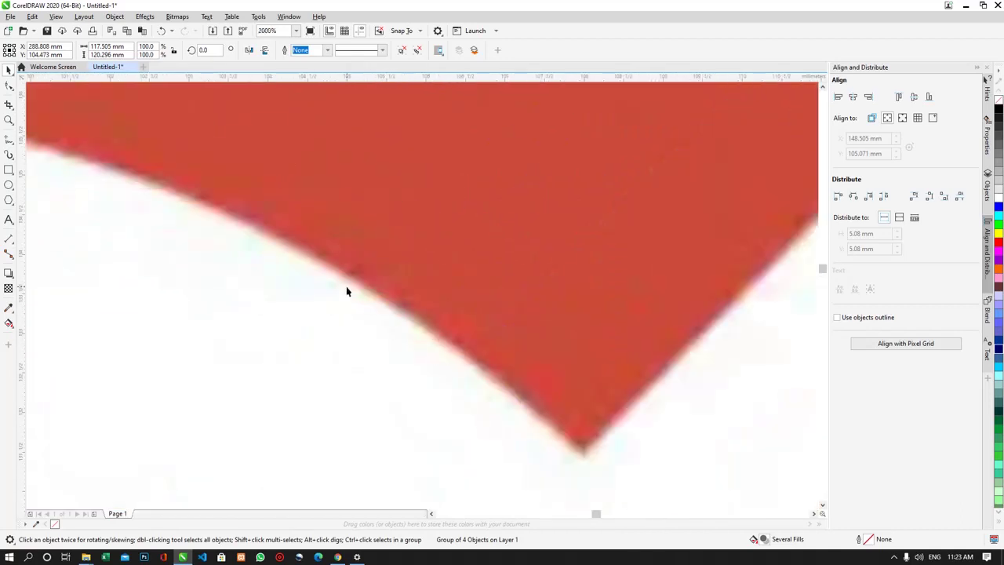
scroll(318, 251, down, 15)
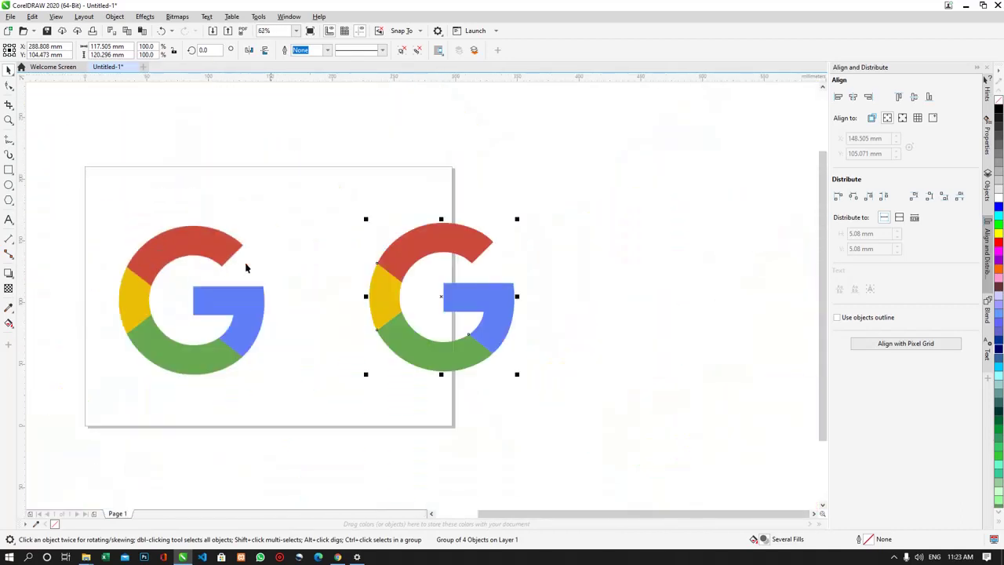
Examine the traced vector G's edges at very high magnification to compare their sharpness with the bitmap.
scroll(411, 271, up, 5)
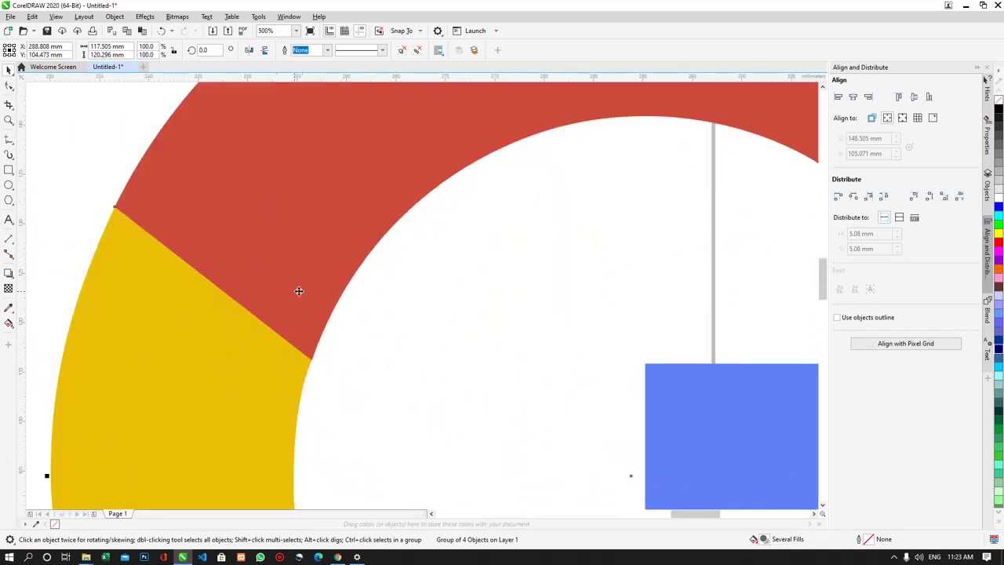
scroll(282, 266, down, 4)
scroll(275, 219, up, 3)
scroll(394, 228, up, 5)
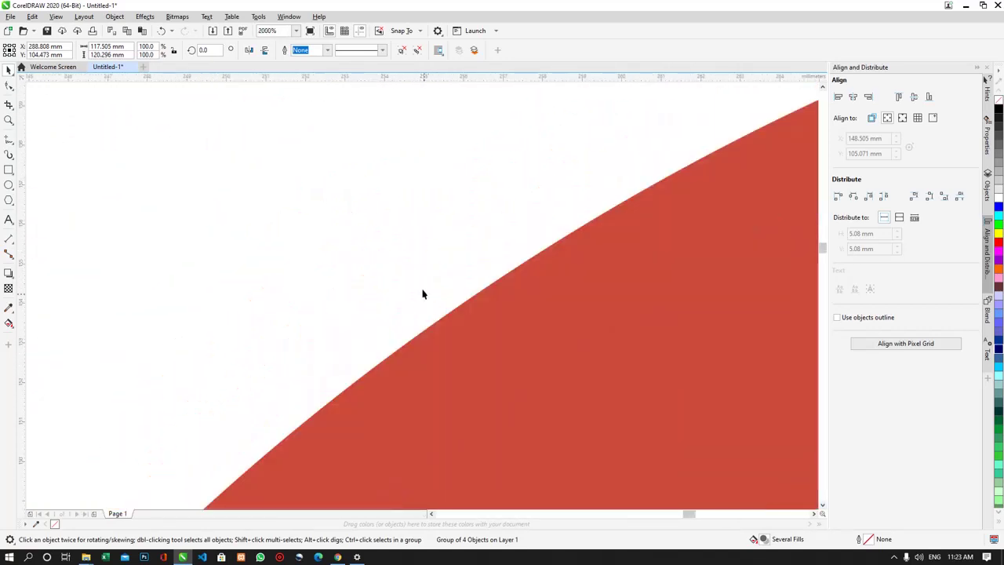
scroll(443, 294, up, 2)
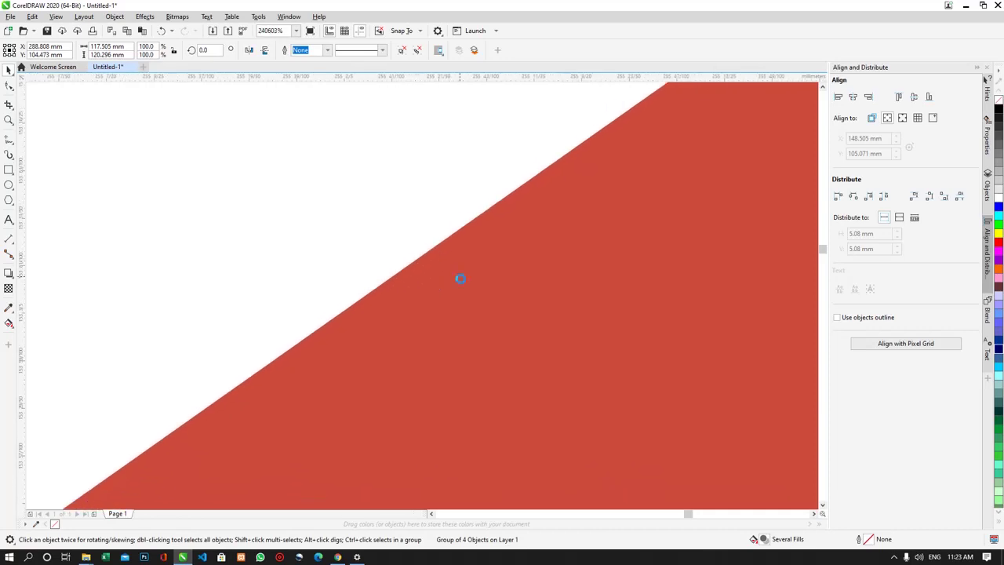
scroll(452, 279, down, 12)
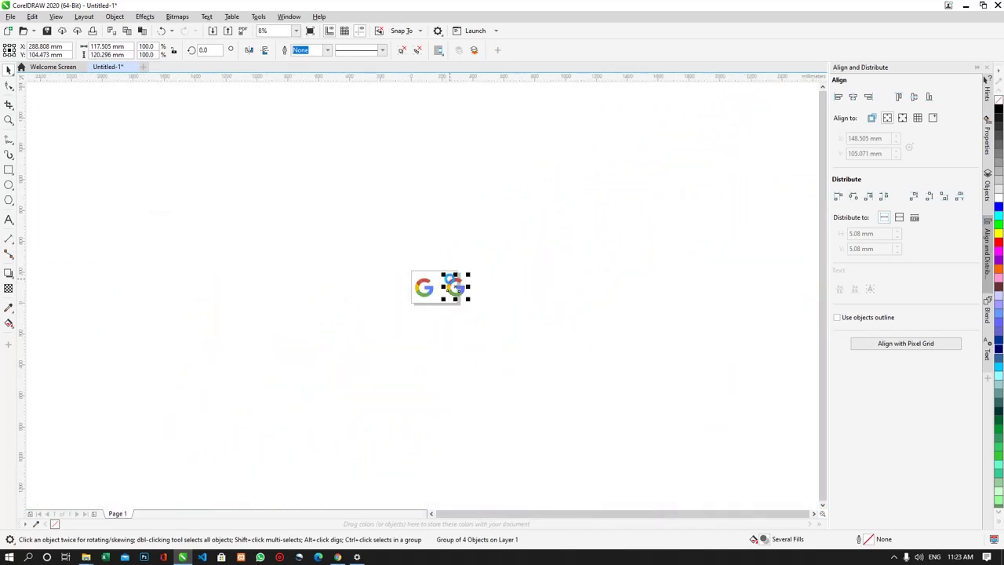
scroll(459, 284, up, 2)
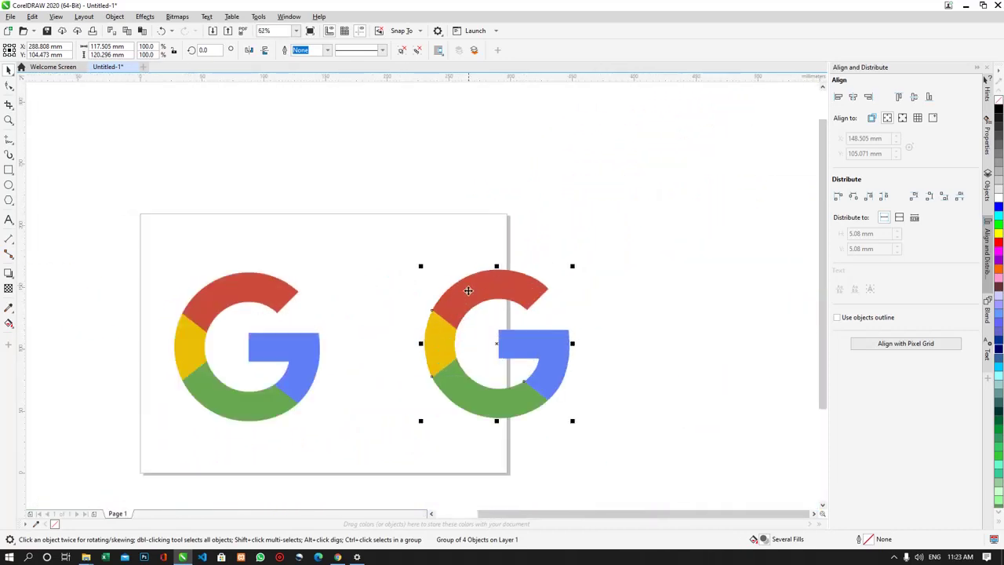
click(607, 306)
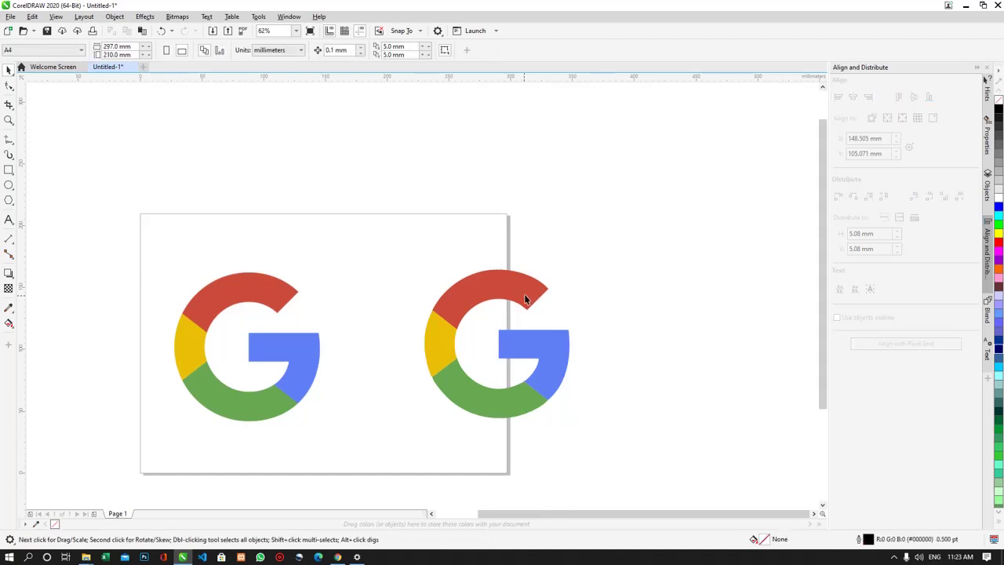
scroll(523, 337, up, 2)
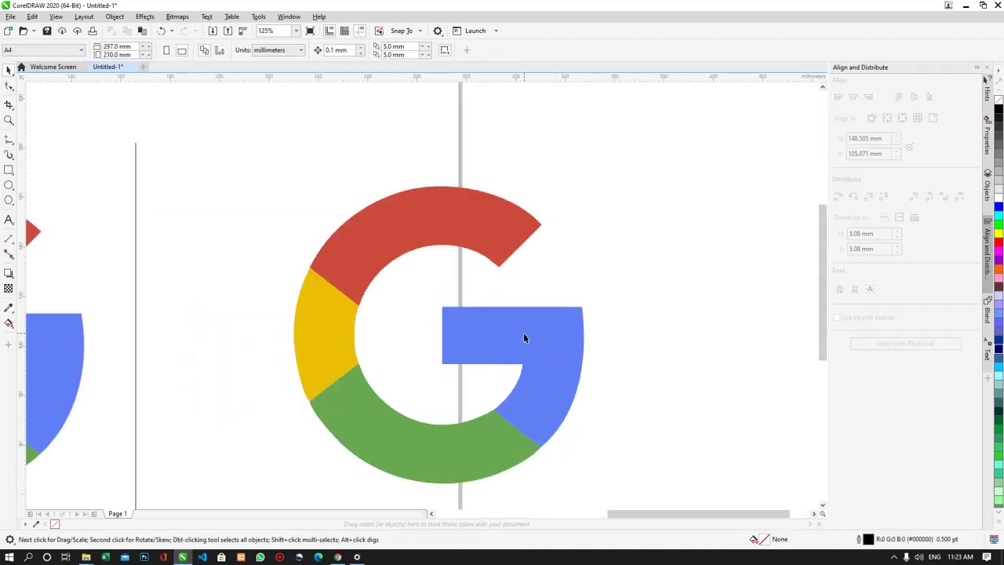
scroll(523, 335, down, 2)
Ungroup the traced vector G into individual segments and clear the selection.
click(520, 341)
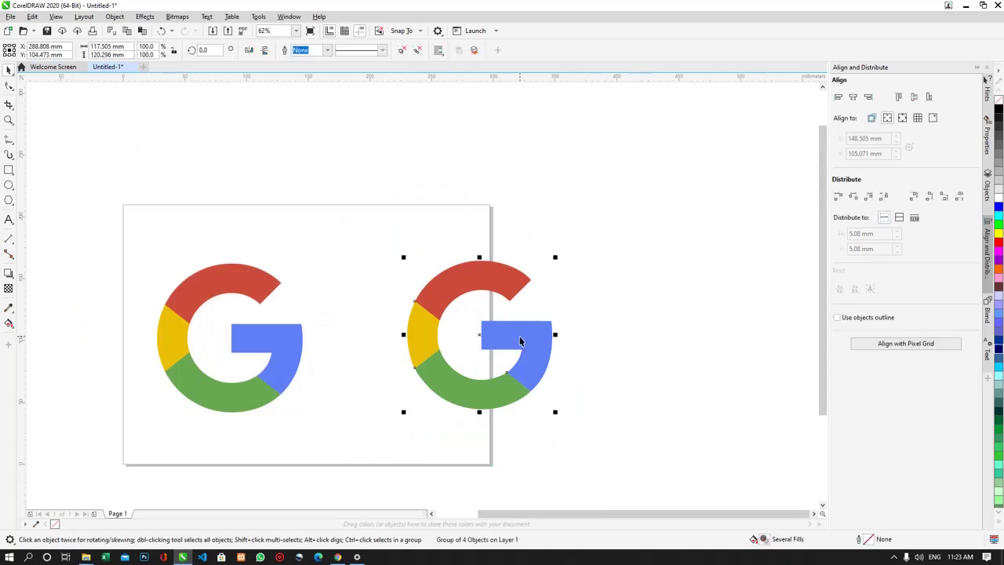
click(581, 343)
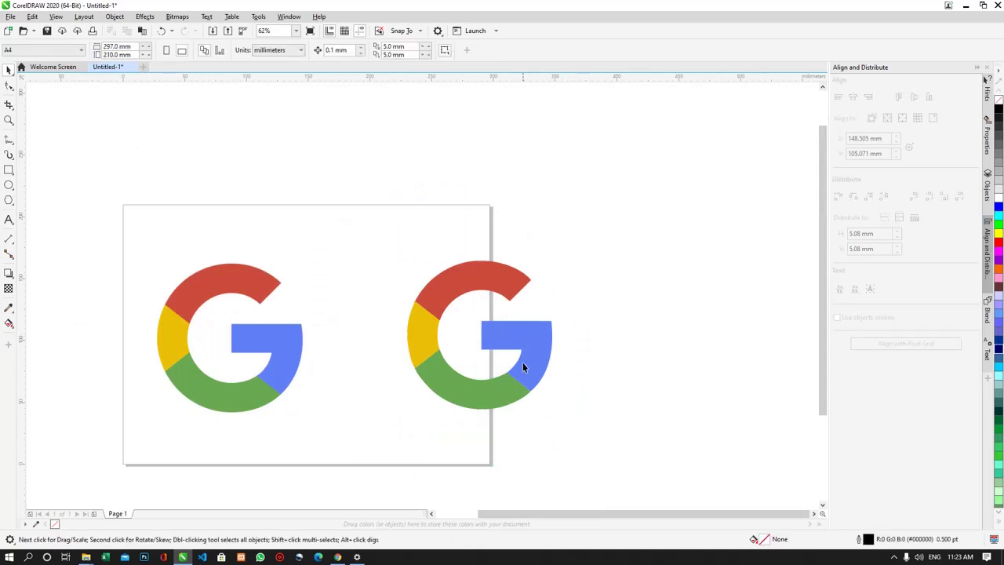
click(536, 345)
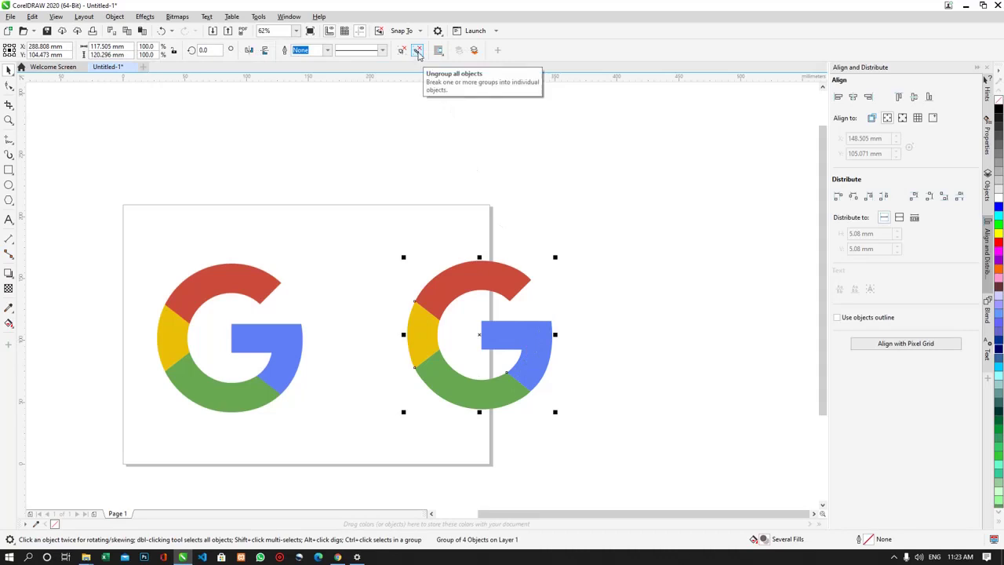
click(418, 53)
click(573, 252)
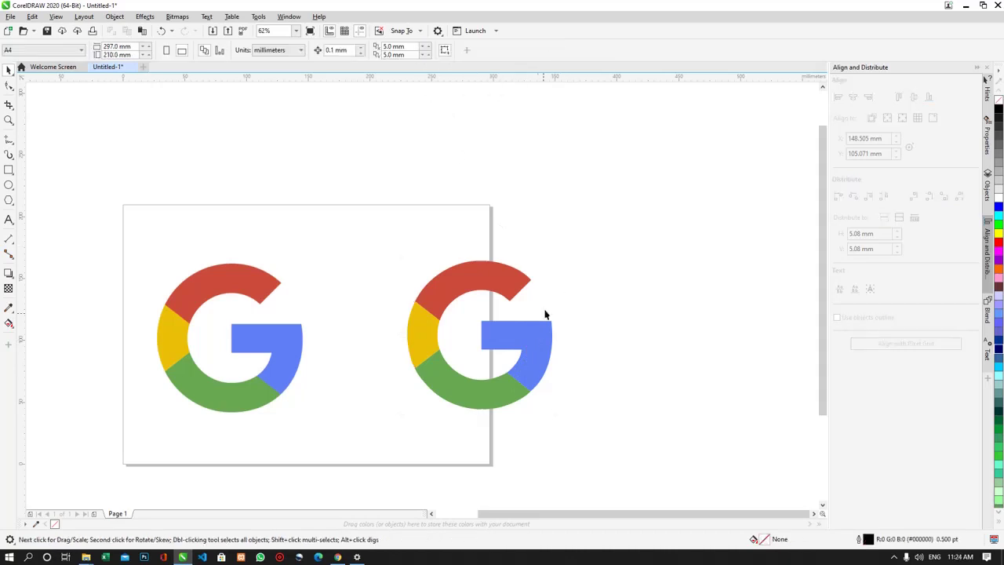
Try magenta and green (#33CC33) as fill colors for the vector G's blue segment.
click(537, 333)
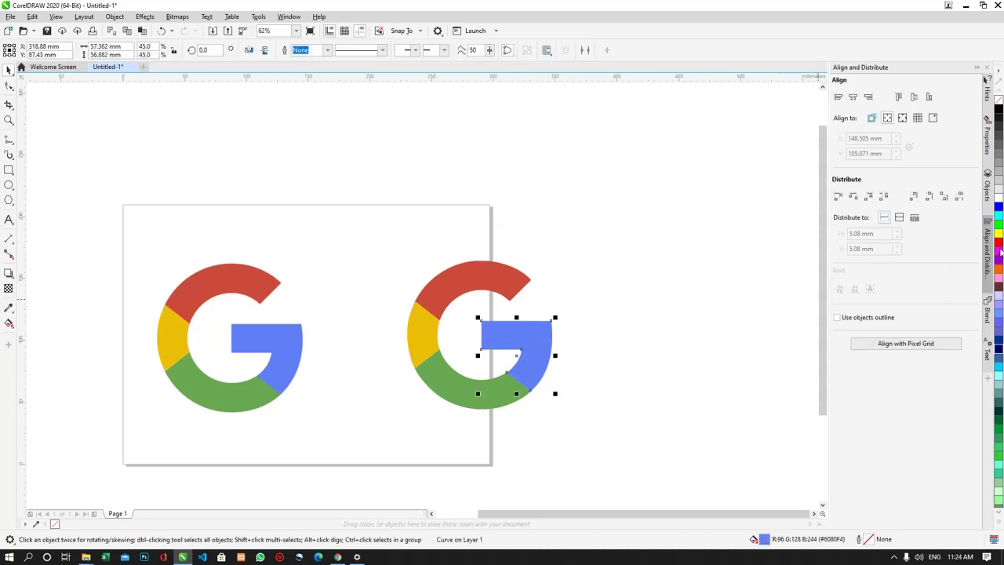
click(1000, 251)
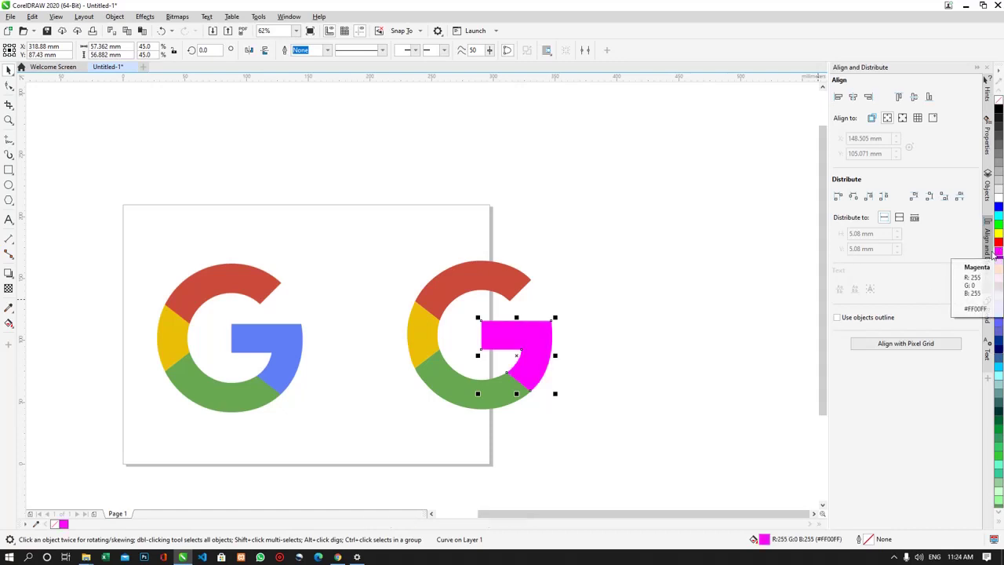
scroll(569, 342, up, 3)
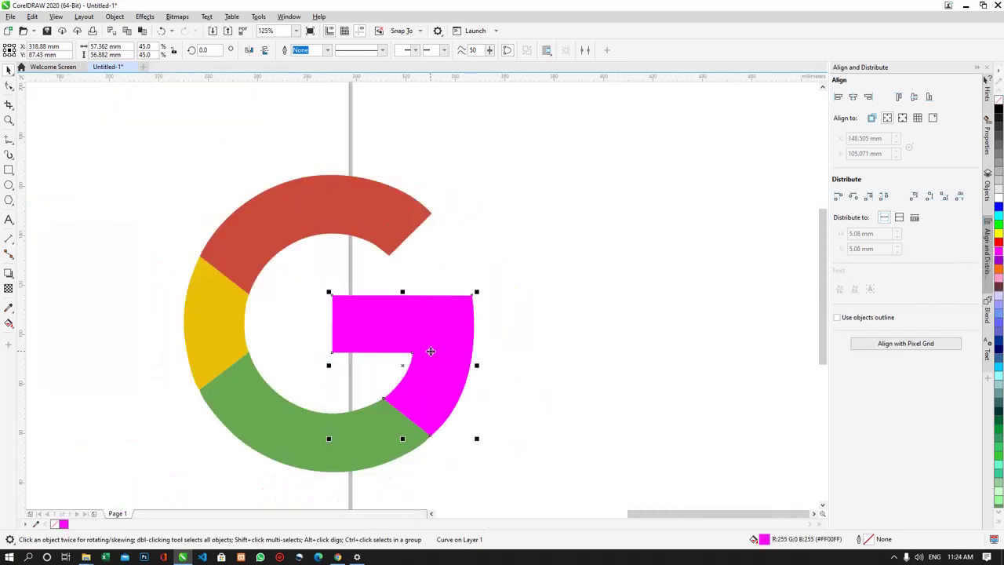
click(999, 458)
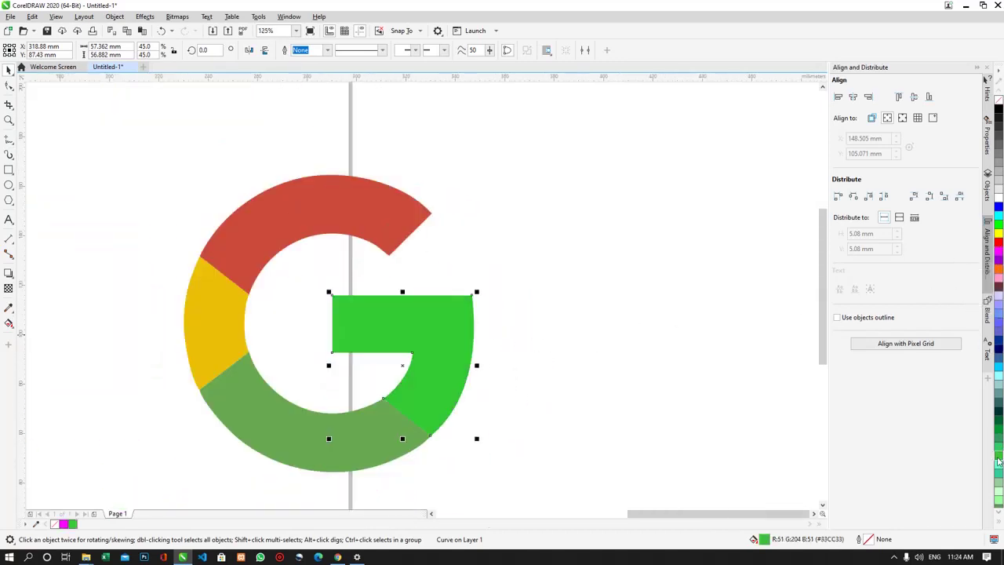
click(487, 382)
Fill all four segments of the vector G with black.
drag(132, 128, 516, 495)
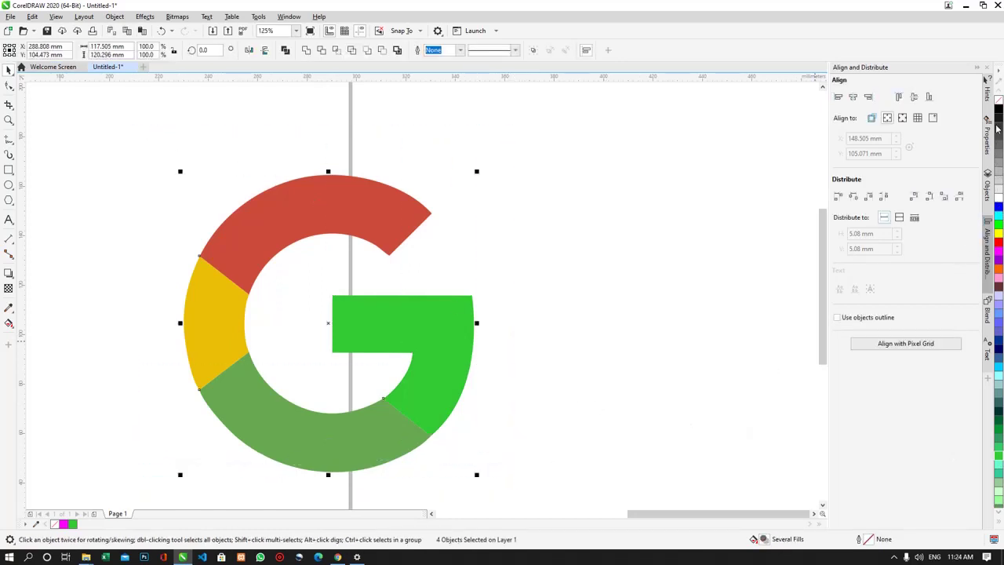
click(999, 110)
click(559, 265)
scroll(464, 285, down, 2)
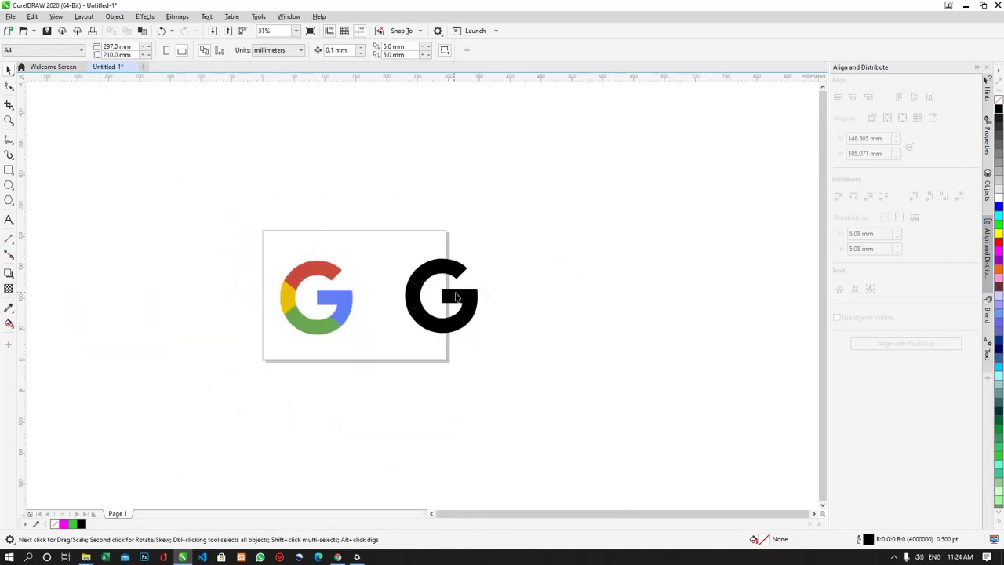
drag(320, 195, 530, 408)
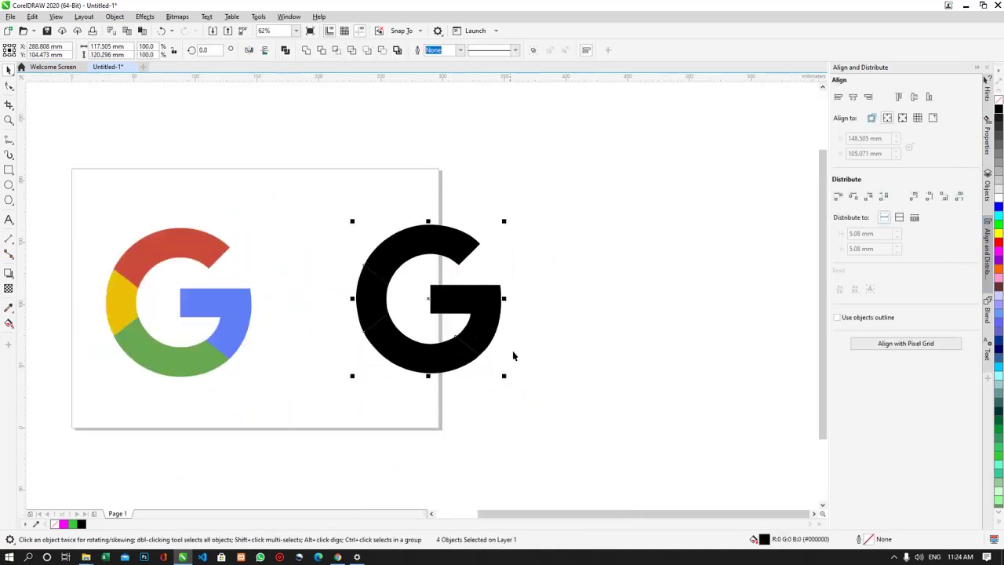
click(571, 279)
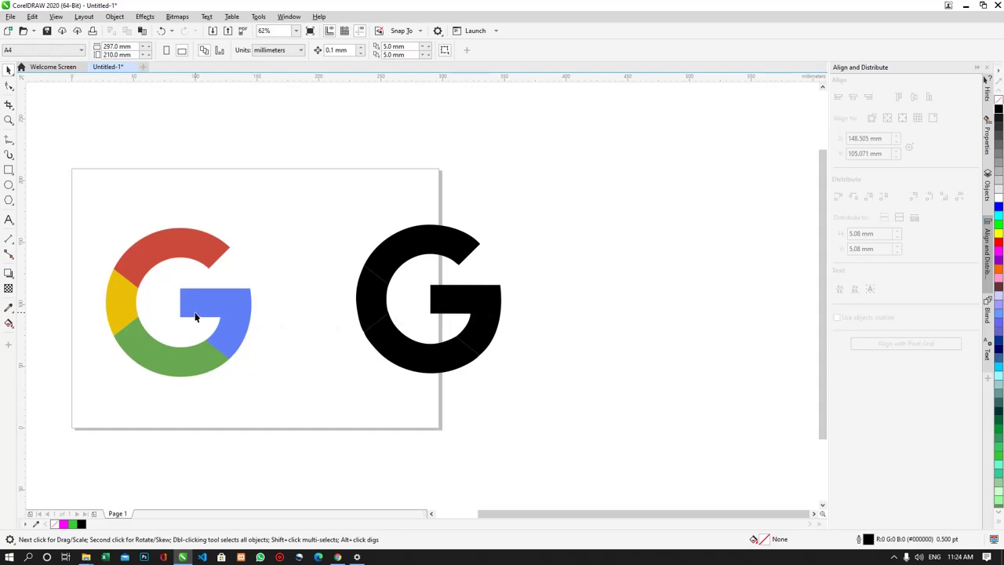
Inspect the original bitmap G's edges up close again beside the black vector copy.
scroll(201, 306, up, 2)
scroll(209, 304, down, 2)
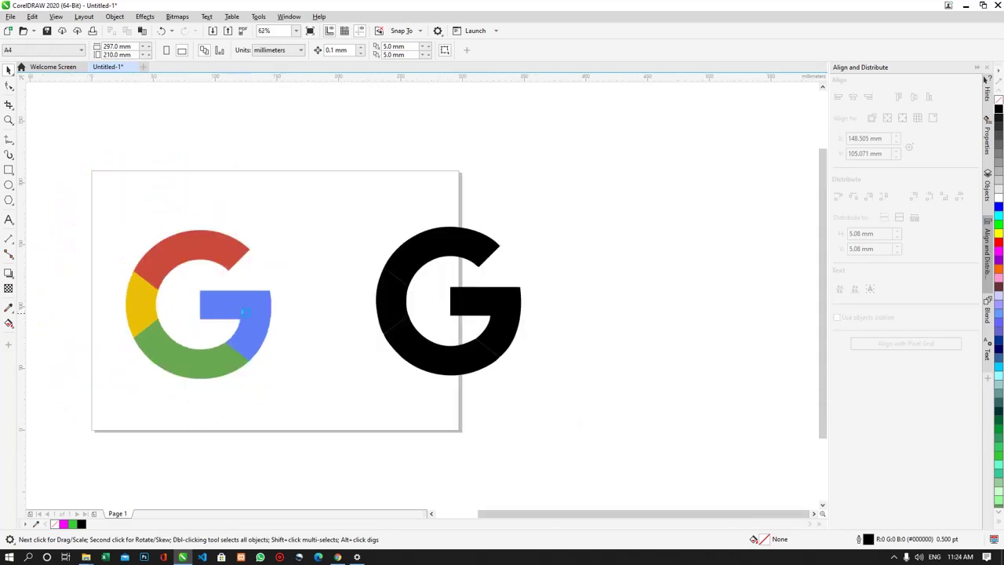
scroll(235, 259, up, 4)
scroll(374, 212, down, 4)
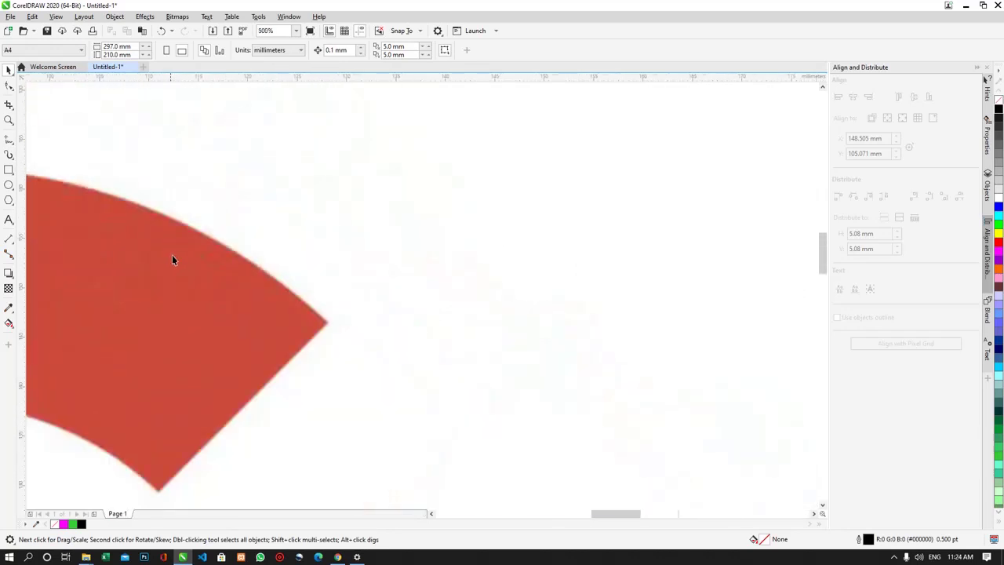
scroll(343, 278, up, 4)
scroll(402, 251, down, 4)
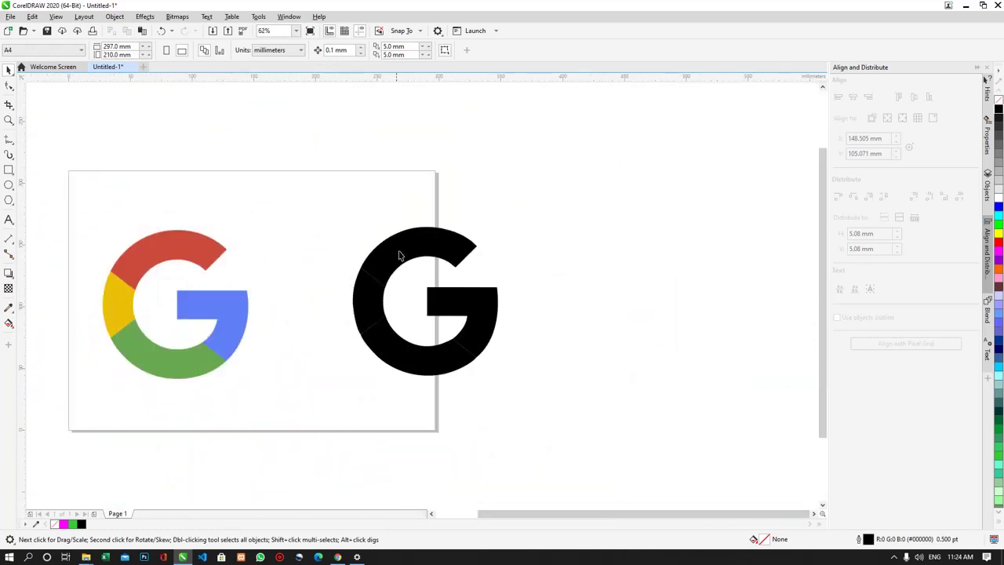